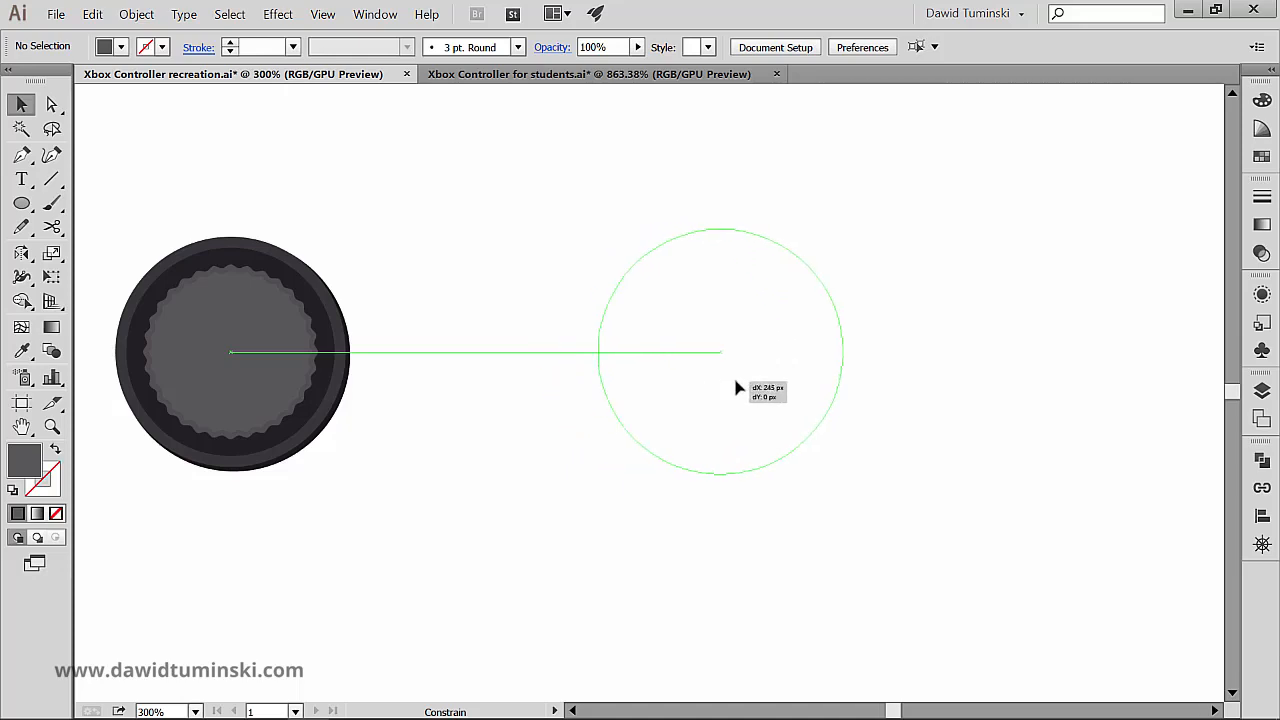
Step: Remove the zig-zag stroke from the duplicated thumbstick's appearance
{"action": "left_click", "coordinate": [920, 376]}
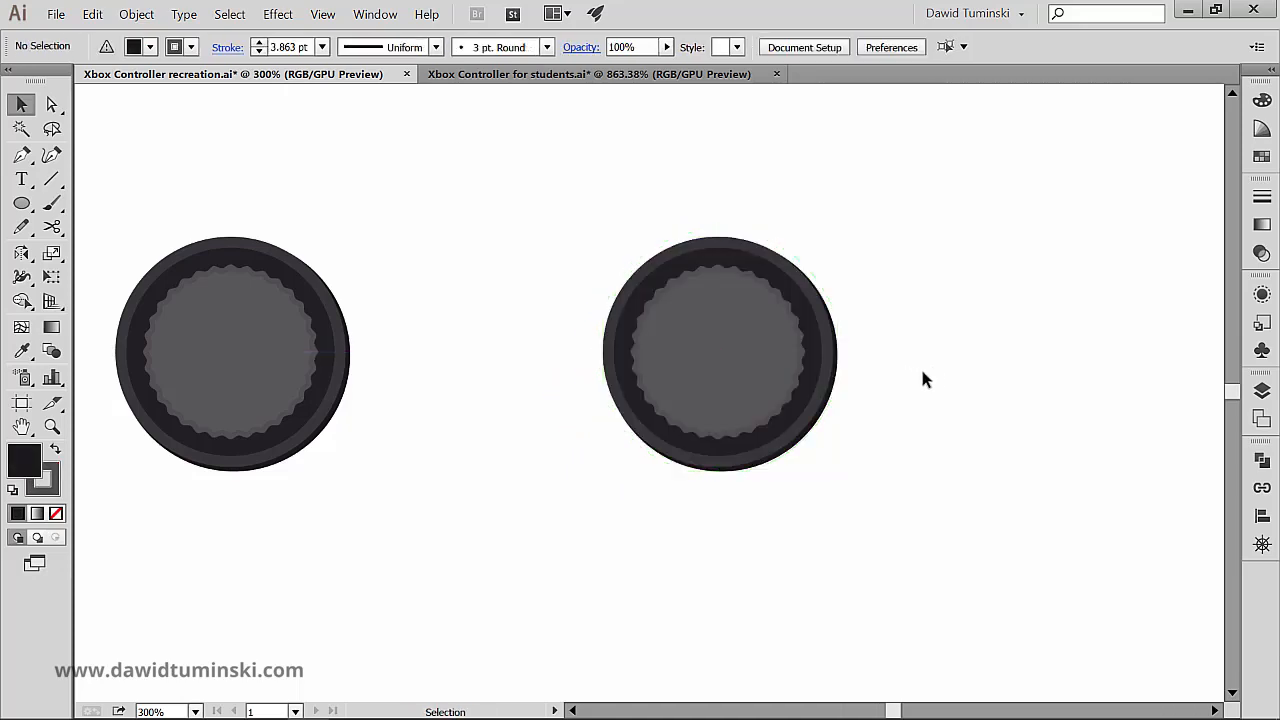
{"action": "left_click", "coordinate": [706, 353]}
{"action": "left_click", "coordinate": [1261, 296]}
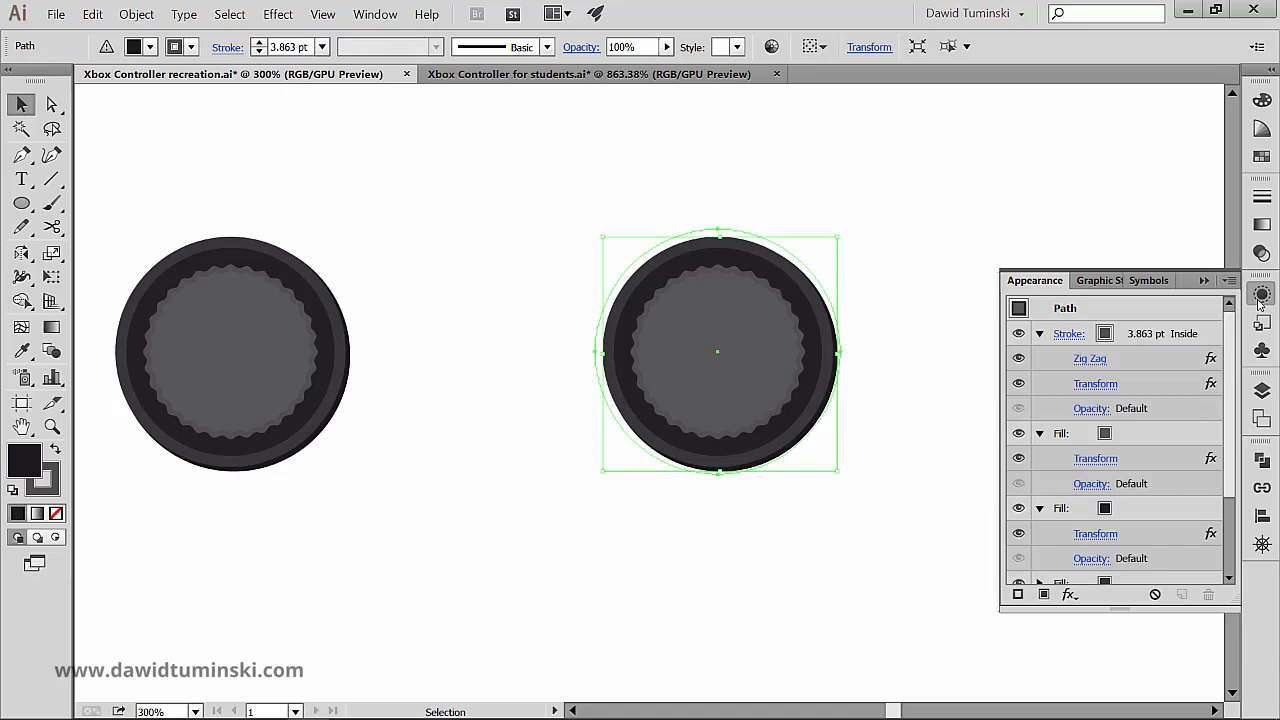
{"action": "left_click", "coordinate": [1213, 336]}
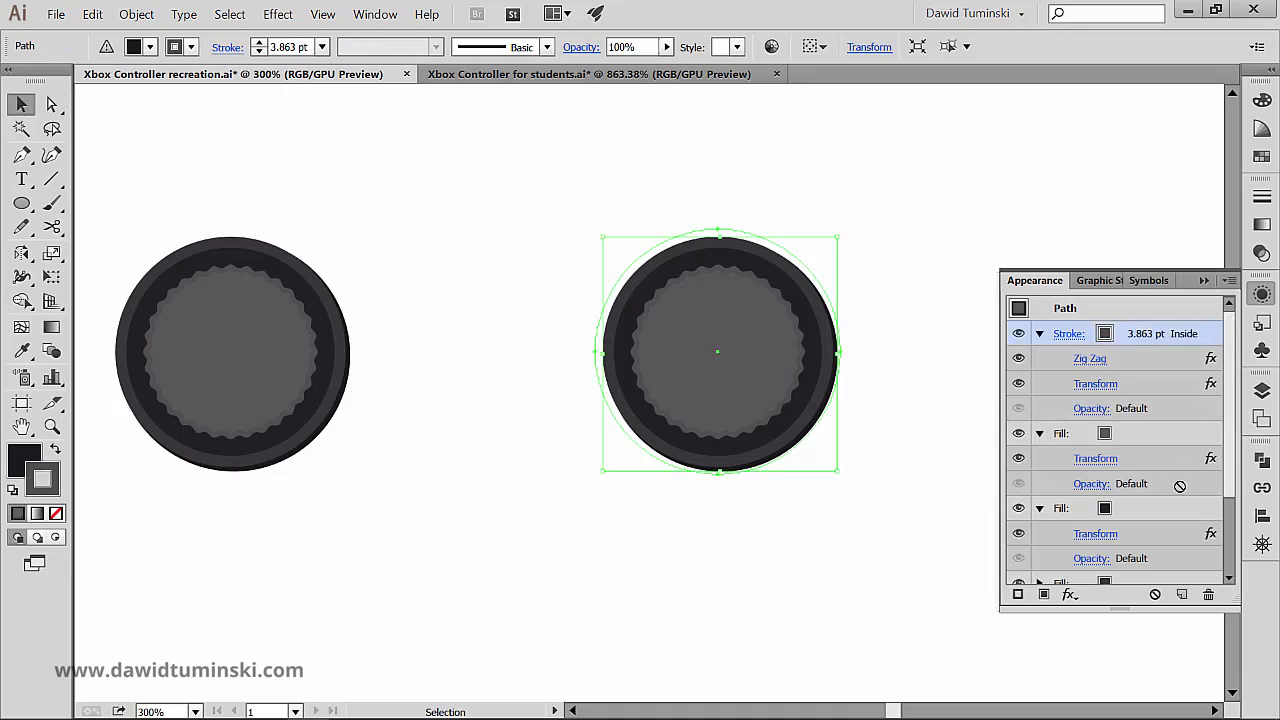
{"action": "scroll", "coordinate": [1198, 549], "scroll_direction": "down", "scroll_amount": 1}
{"action": "left_click", "coordinate": [1208, 594]}
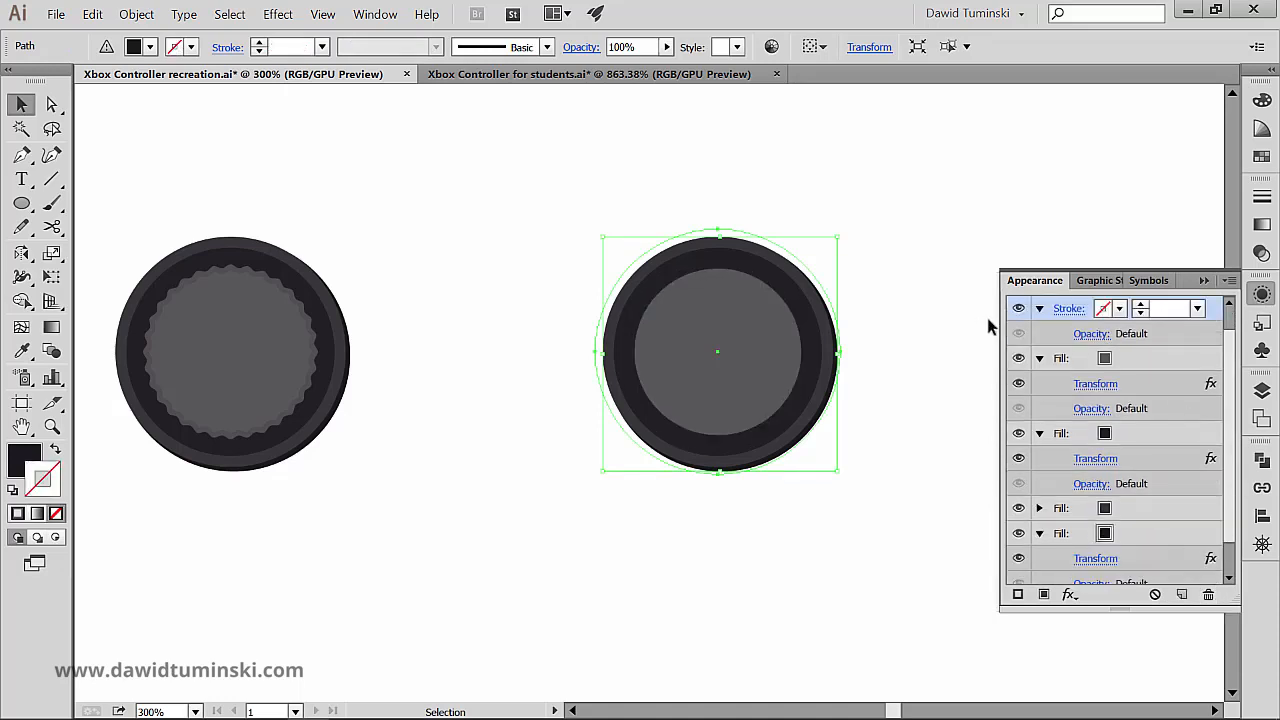
Step: Scale the duplicate's grey inner fill to 80% horizontally and vertically in its Transform effect, with preview on
{"action": "left_click", "coordinate": [1107, 388]}
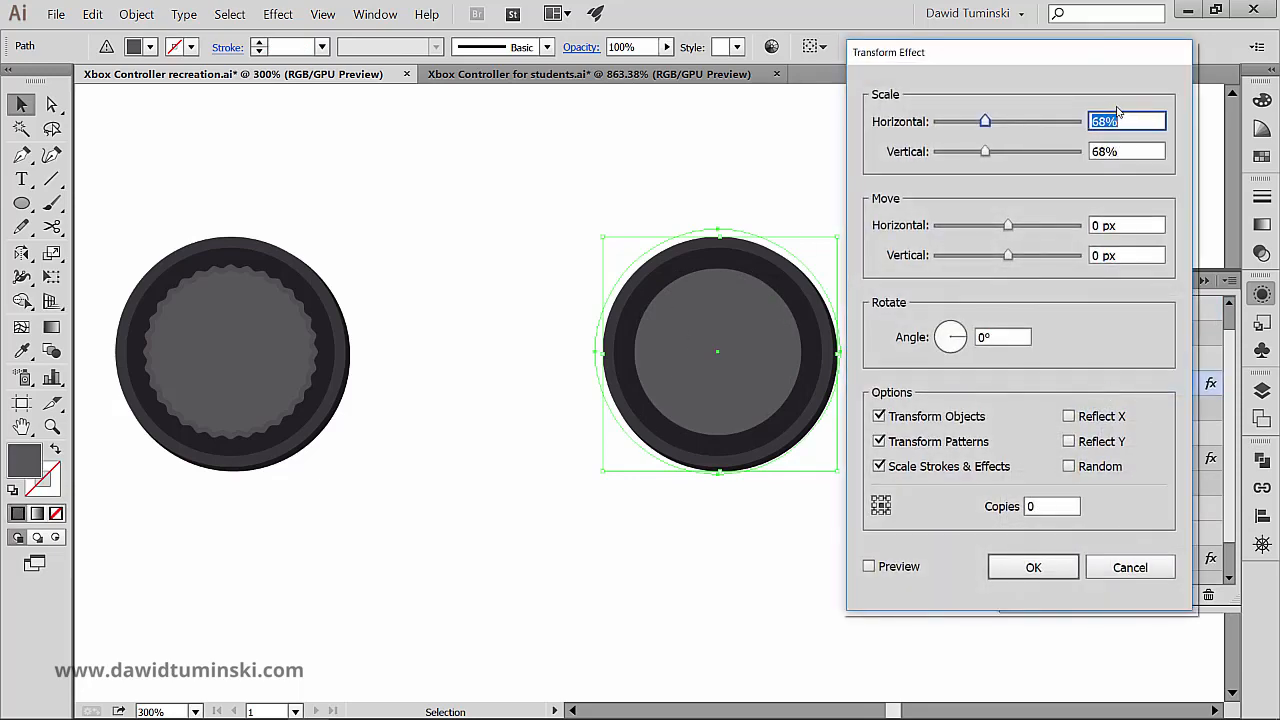
{"action": "type", "text": "80"}
{"action": "key", "text": "Tab"}
{"action": "type", "text": "80"}
{"action": "key", "text": "Tab"}
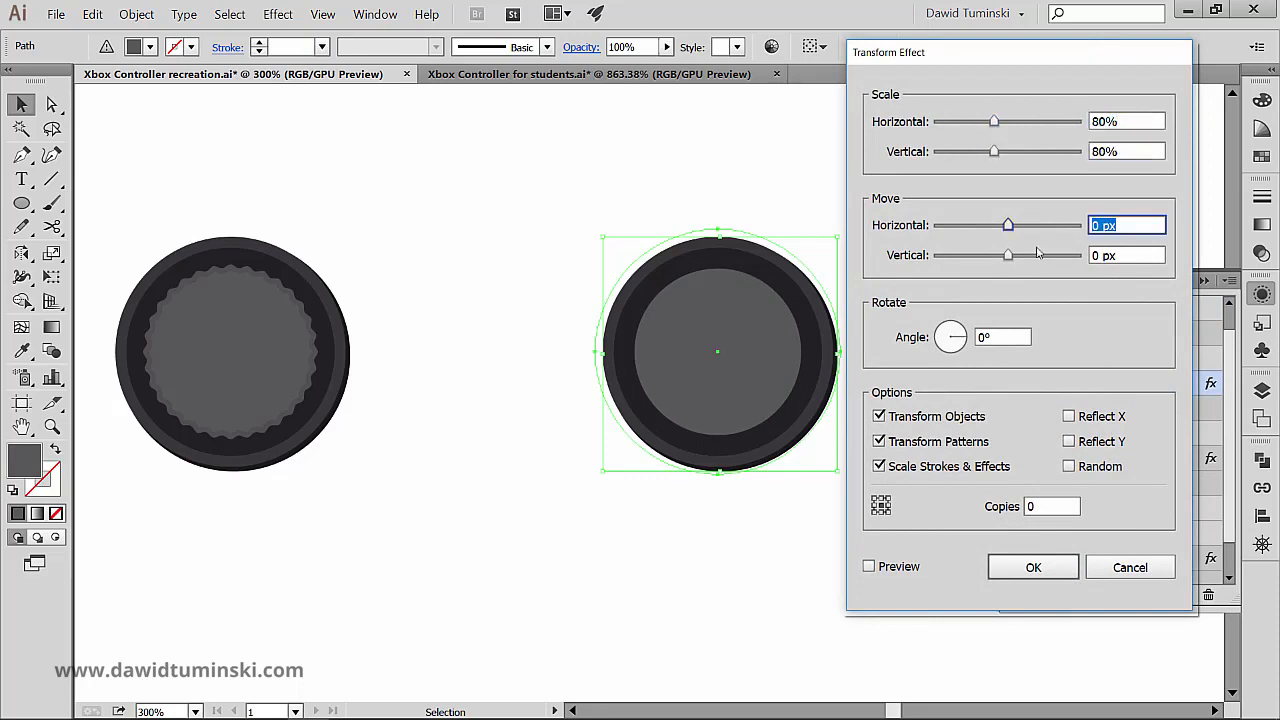
{"action": "left_click", "coordinate": [915, 566]}
Step: Reduce the inner fill's Transform scale to 78% horizontally and vertically, apply it and deselect the shape
{"action": "left_click", "coordinate": [1140, 121]}
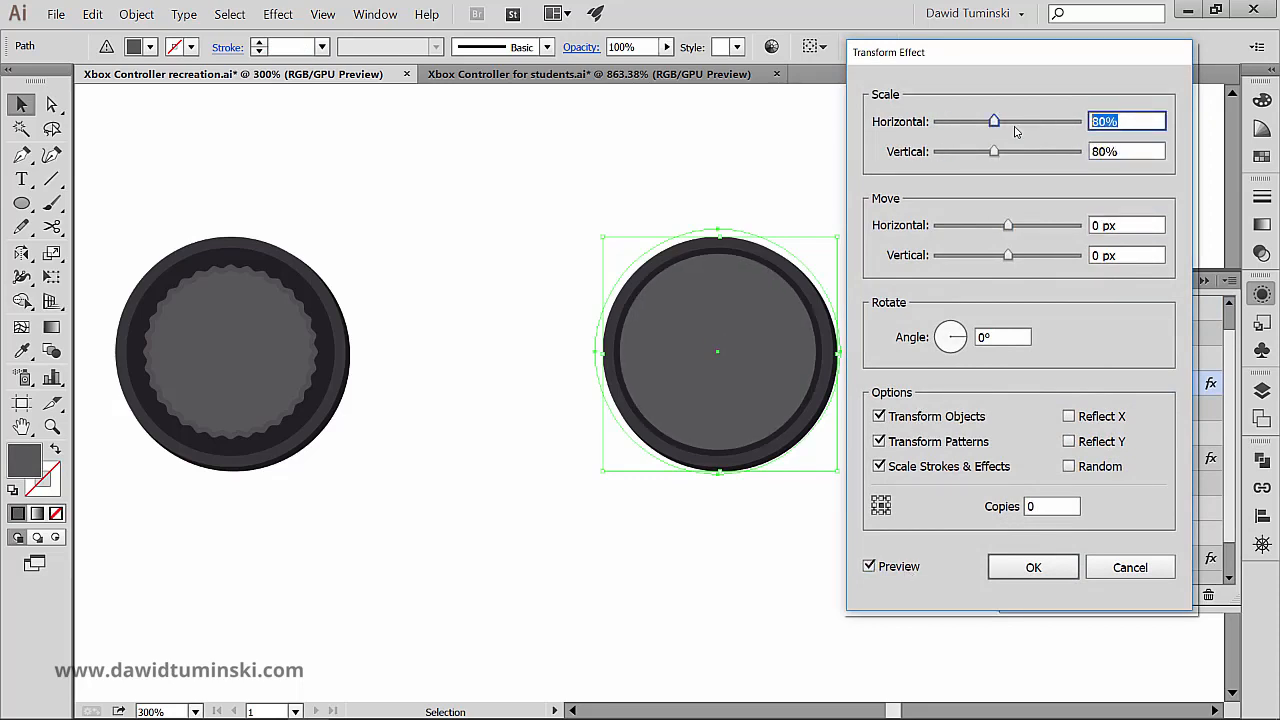
{"action": "type", "text": "78"}
{"action": "key", "text": "Tab"}
{"action": "type", "text": "78"}
{"action": "key", "text": "Tab"}
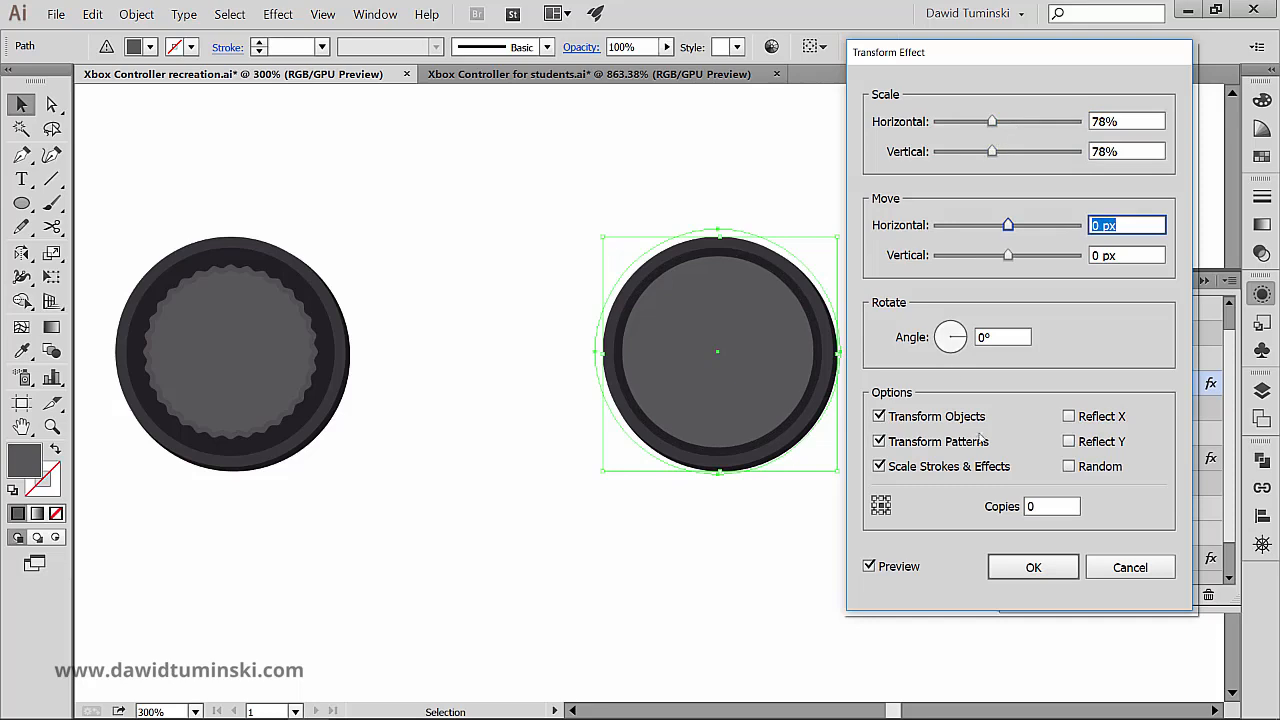
{"action": "left_click", "coordinate": [1036, 568]}
{"action": "left_click", "coordinate": [860, 175]}
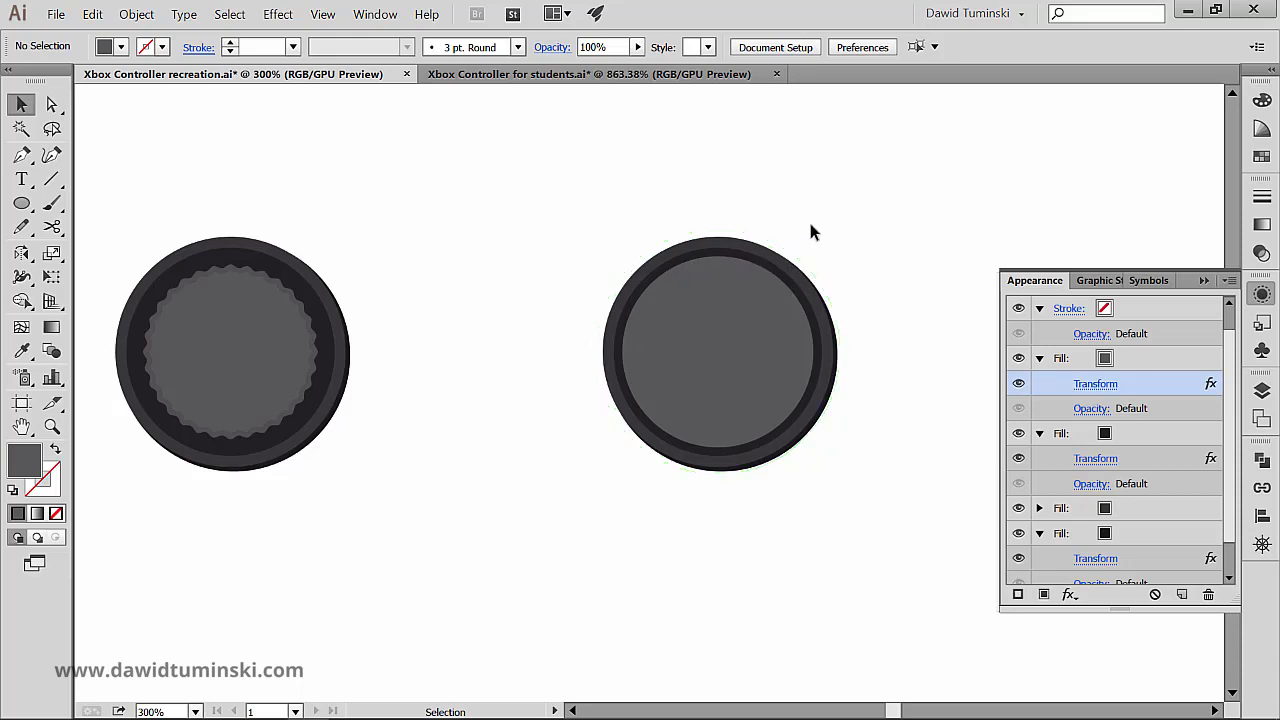
Step: Draw a tall, narrow rectangle from the centre of the duplicate's grey face
{"action": "key", "text": "space"}
{"action": "left_click_drag", "start_coordinate": [852, 230], "coordinate": [759, 232]}
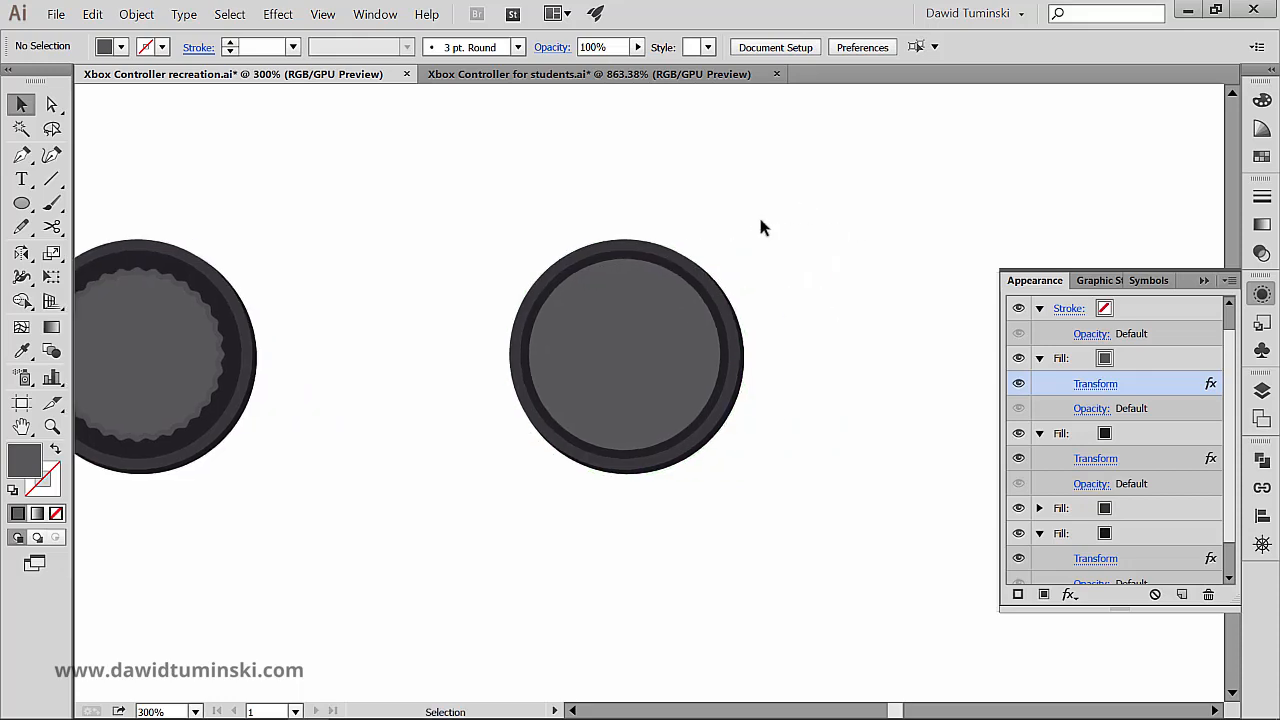
{"action": "key", "text": "space"}
{"action": "left_click_drag", "start_coordinate": [437, 216], "coordinate": [477, 205]}
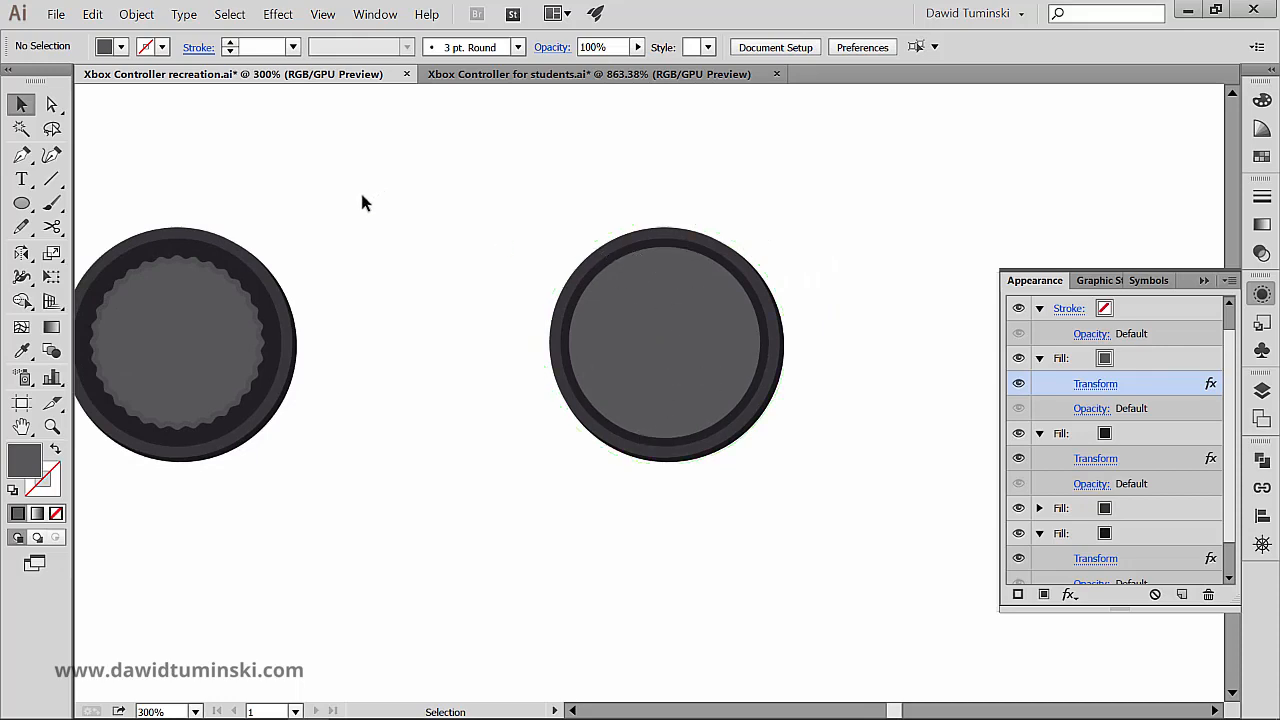
{"action": "key", "text": "m"}
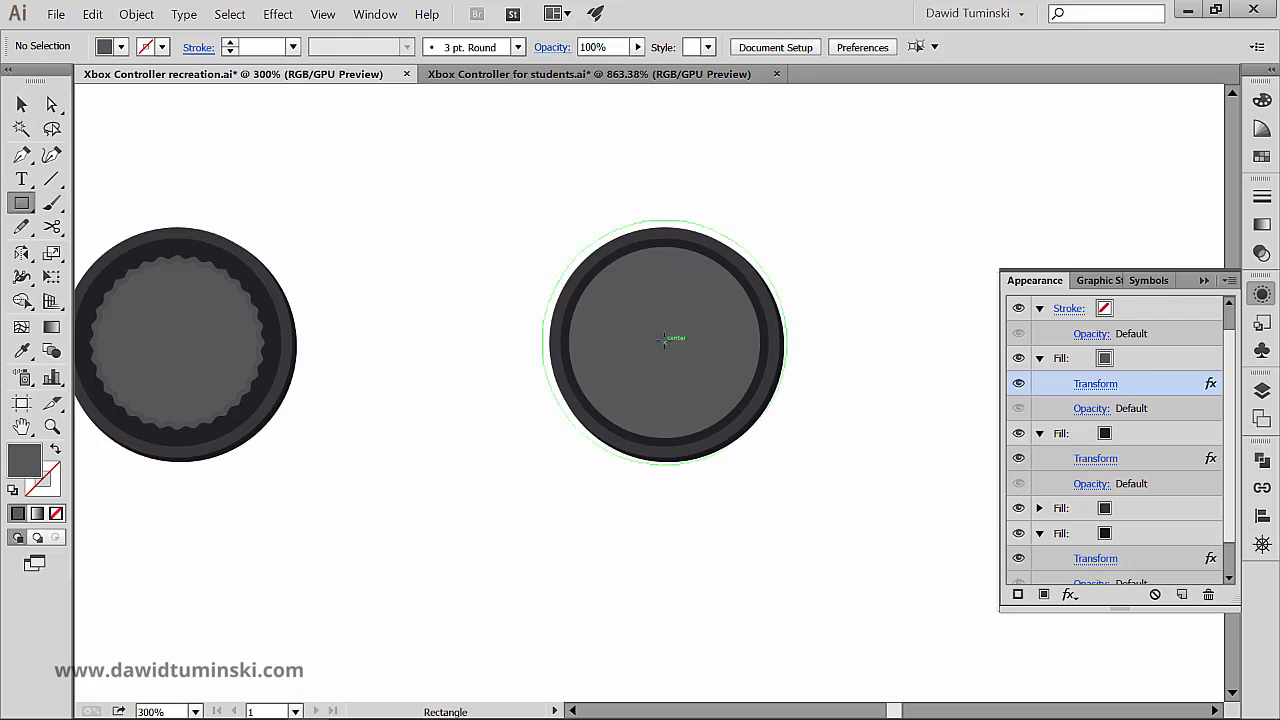
{"action": "left_click_drag", "start_coordinate": [664, 340], "coordinate": [685, 417]}
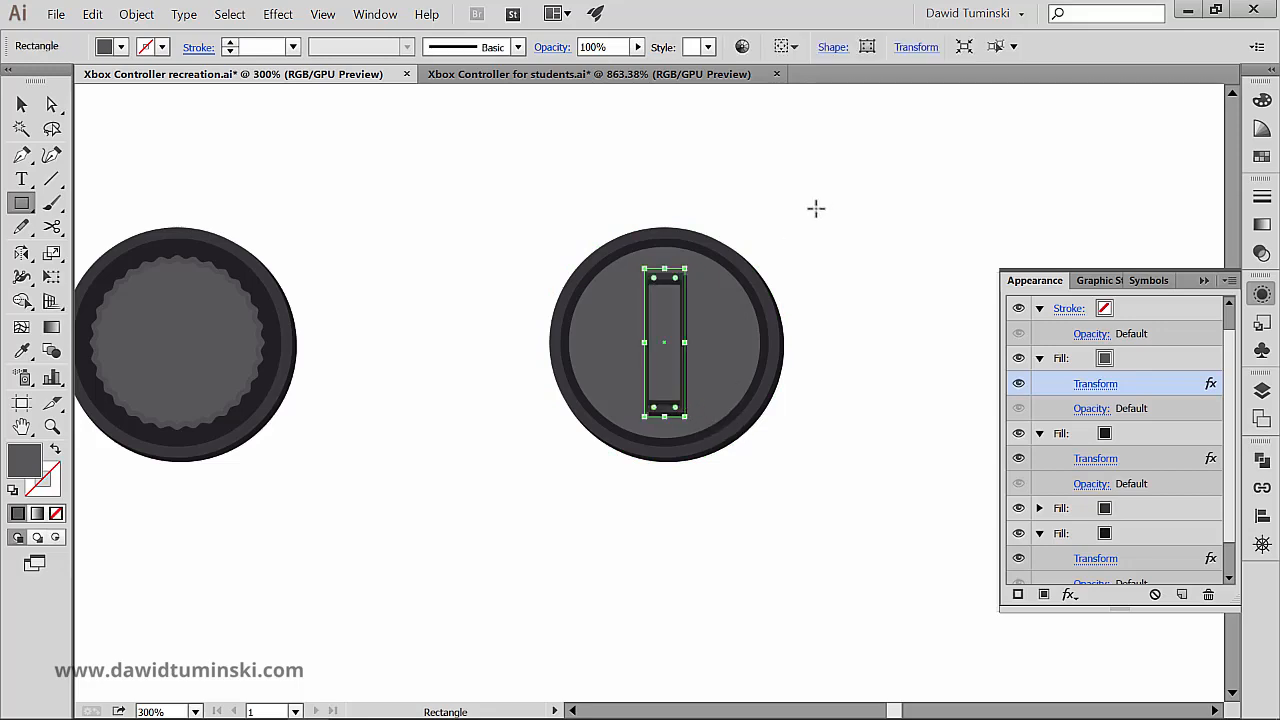
Step: Reset the rectangle's appearance to default, remove its stroke and fill it with the slightly darker grey swatch
{"action": "key", "text": "d"}
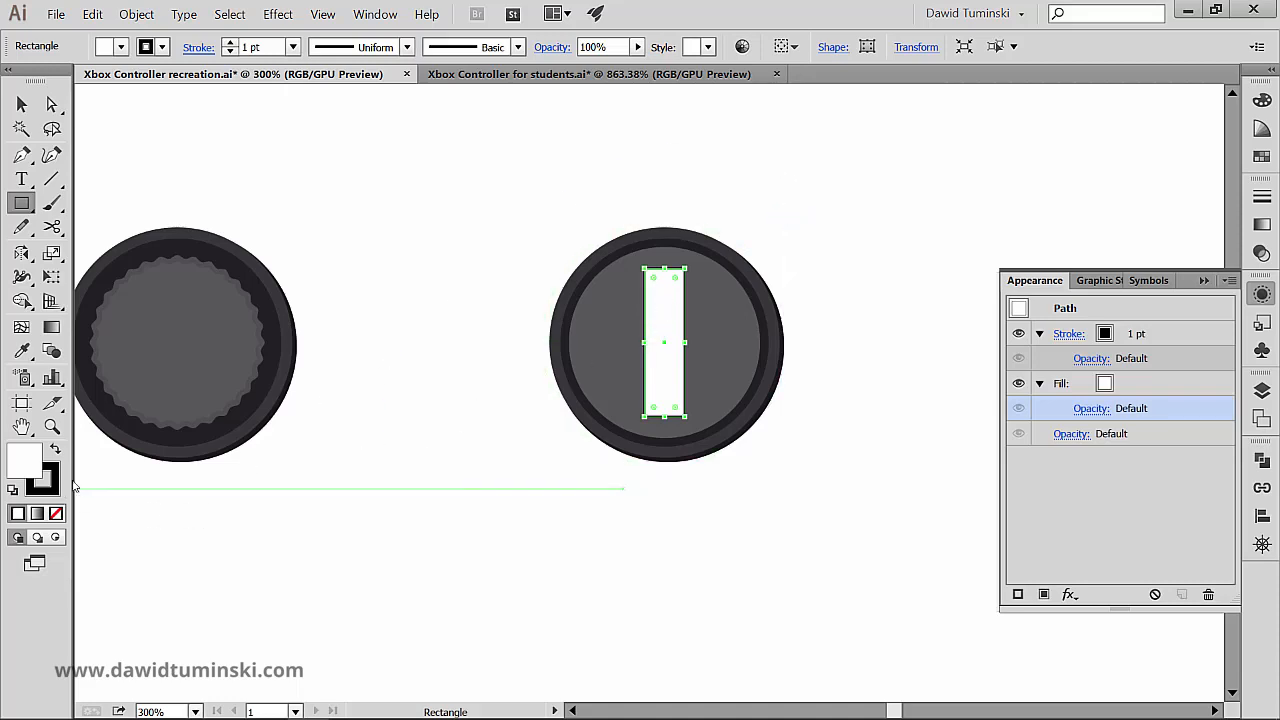
{"action": "left_click", "coordinate": [162, 47]}
{"action": "left_click", "coordinate": [13, 80]}
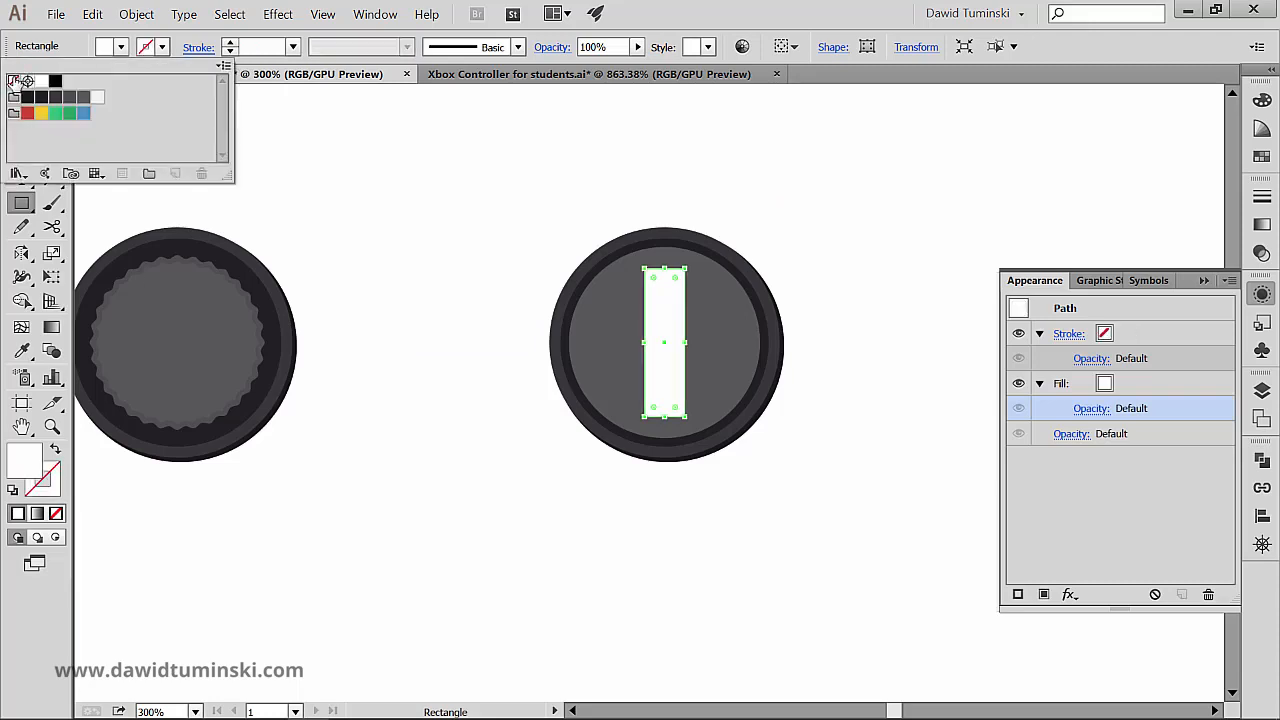
{"action": "left_click", "coordinate": [121, 47]}
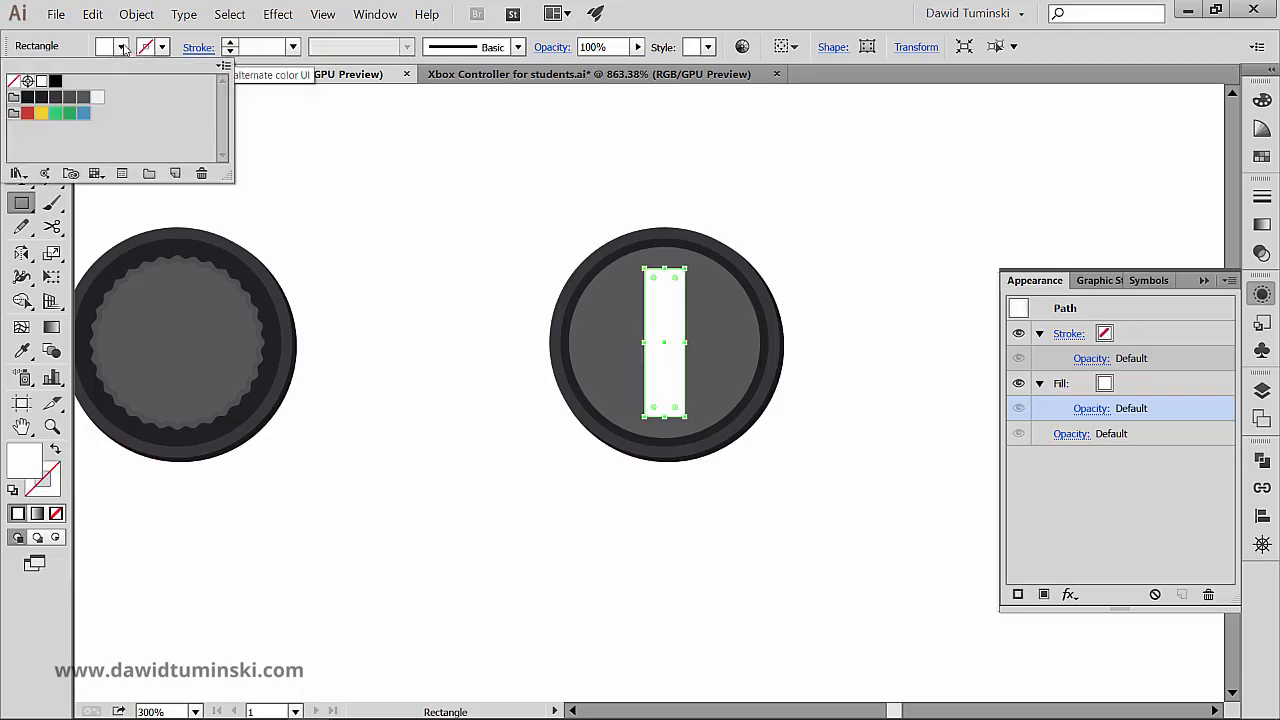
{"action": "left_click", "coordinate": [84, 98]}
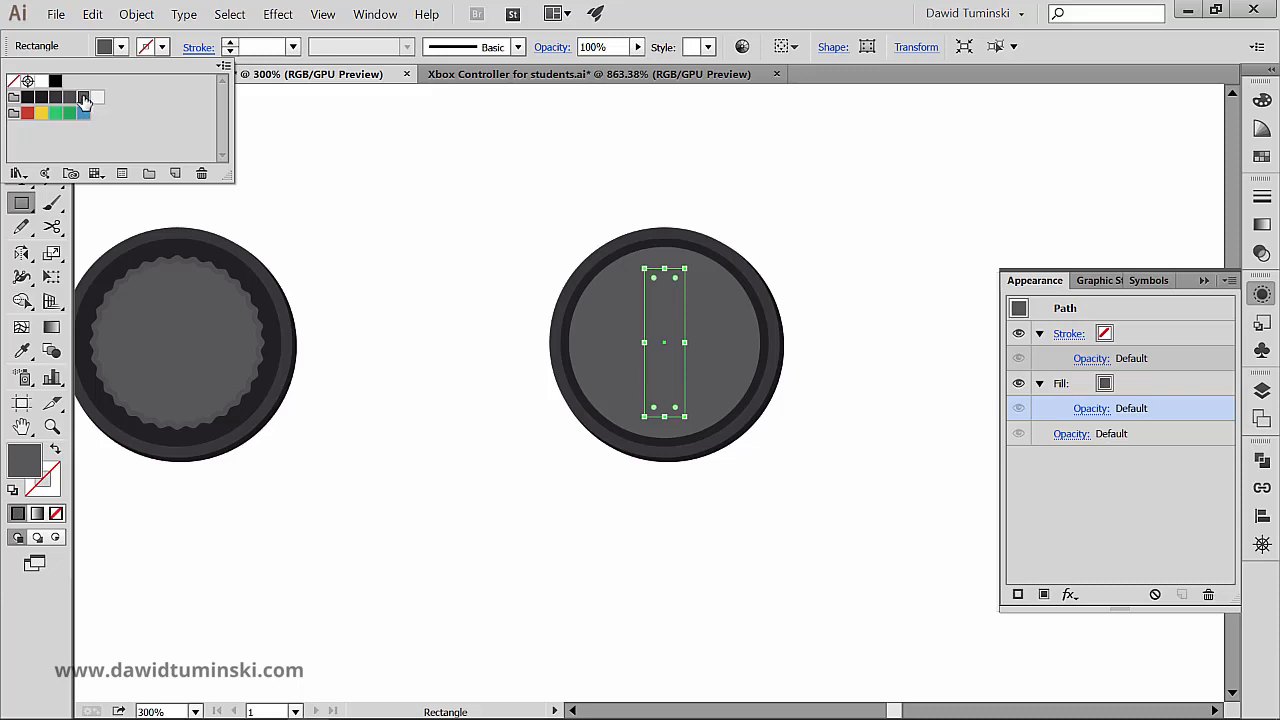
{"action": "left_click", "coordinate": [70, 98]}
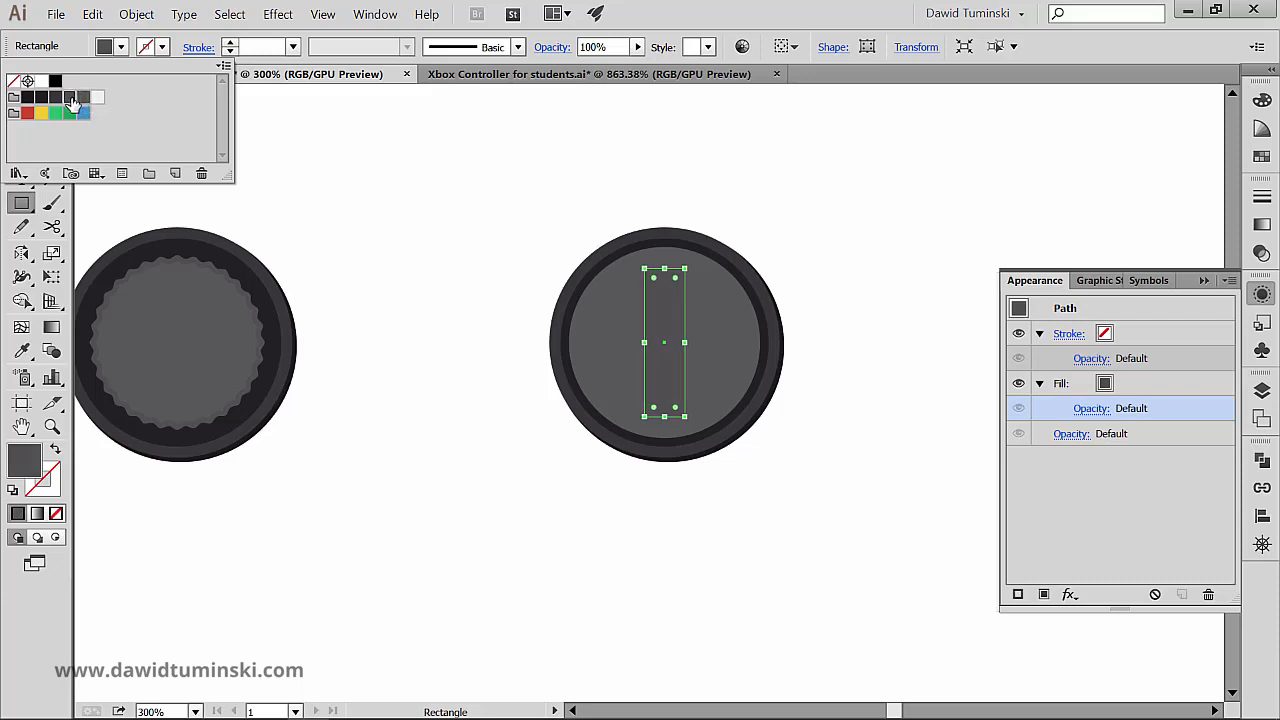
Step: Copy the vertical rectangle, paste it in front and rotate the copy 90° to form a cross
{"action": "left_click", "coordinate": [597, 174], "text": "ctrl"}
{"action": "left_click", "coordinate": [673, 320], "text": "ctrl"}
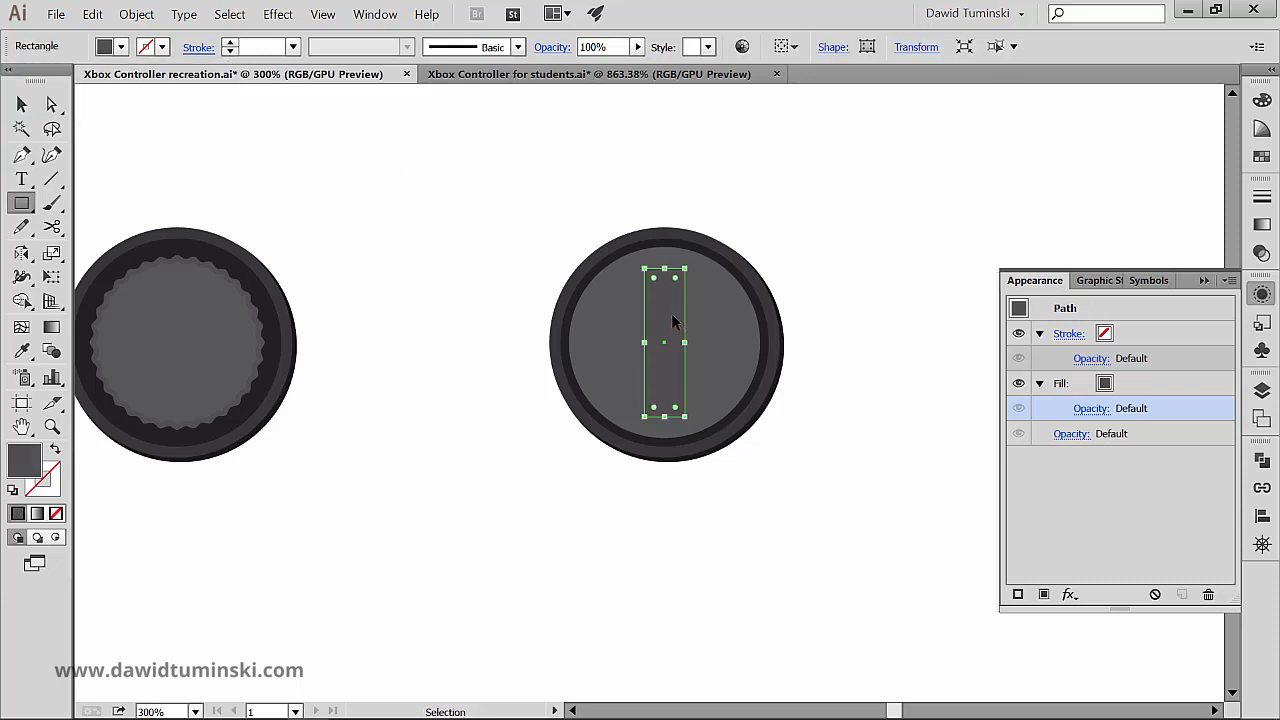
{"action": "key", "text": "ctrl+c"}
{"action": "key", "text": "ctrl+f"}
{"action": "key", "text": "ctrl"}
{"action": "left_click_drag", "start_coordinate": [690, 430], "coordinate": [728, 328]}
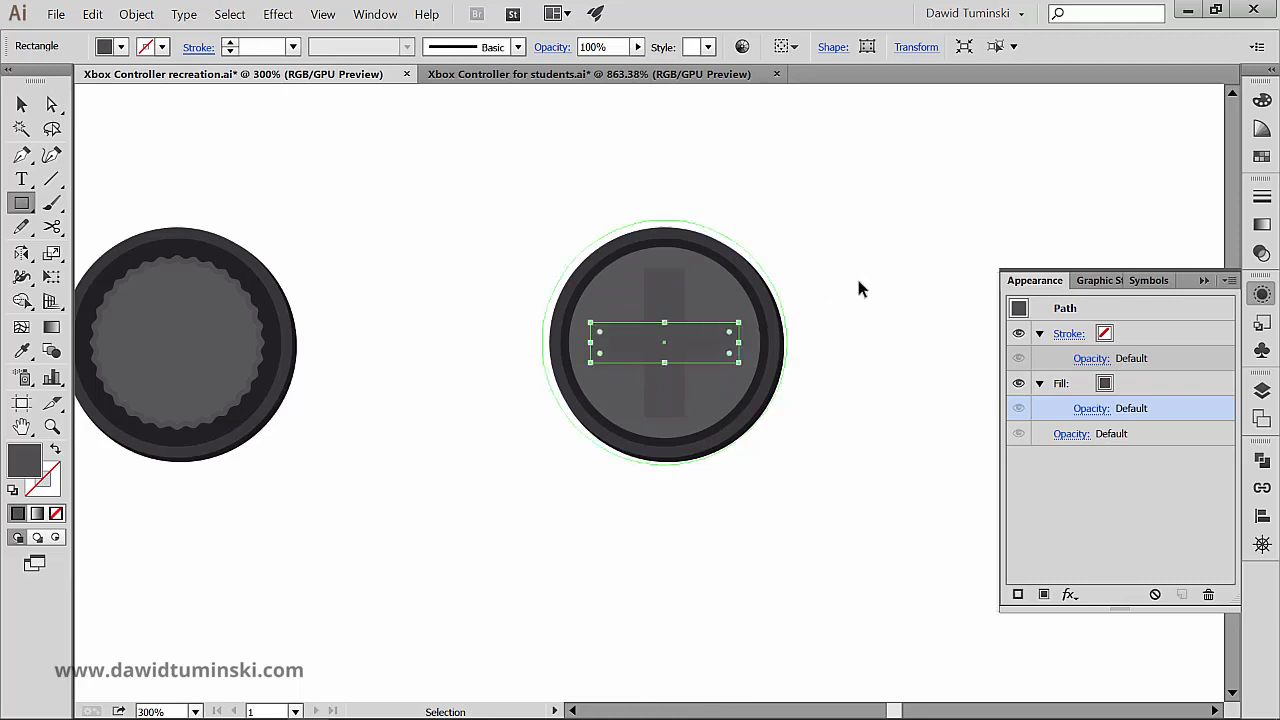
Step: Unite the vertical and horizontal rectangles into a single cross shape and deselect it
{"action": "left_click", "coordinate": [890, 251], "text": "ctrl"}
{"action": "left_click", "coordinate": [665, 289], "text": "ctrl"}
{"action": "left_click", "coordinate": [707, 349], "text": "ctrl+shift"}
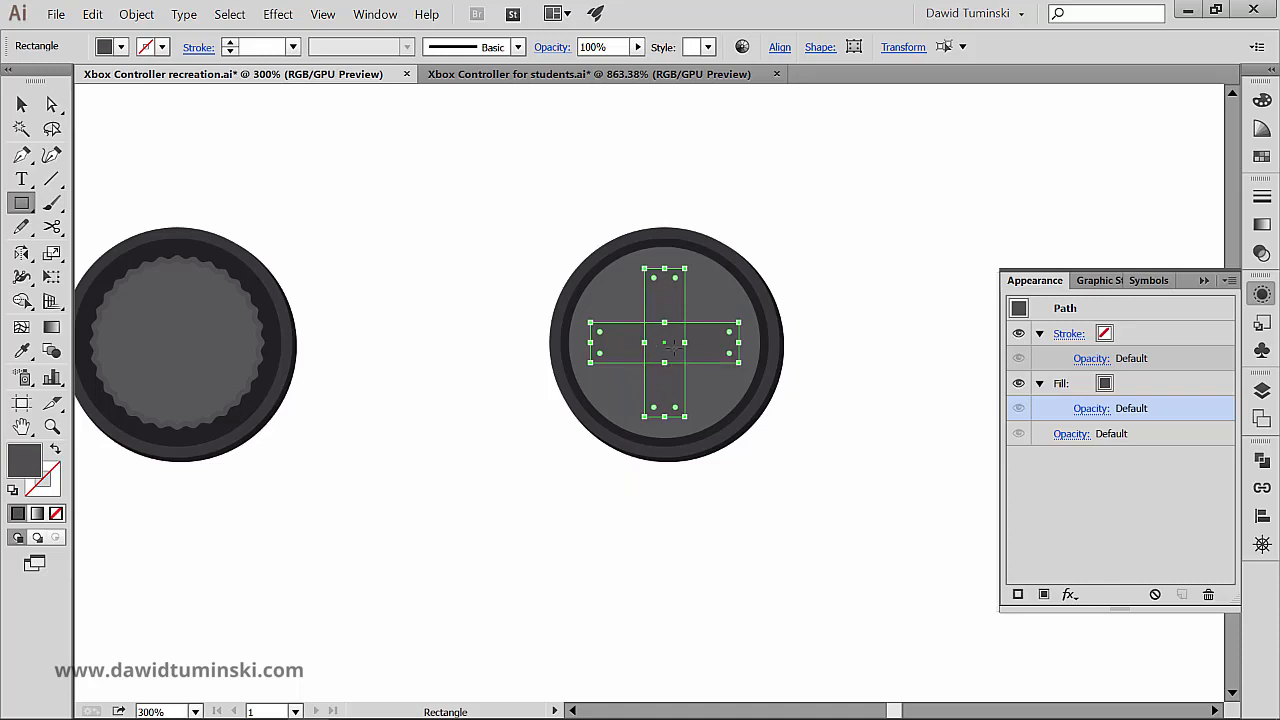
{"action": "left_click", "coordinate": [1262, 461]}
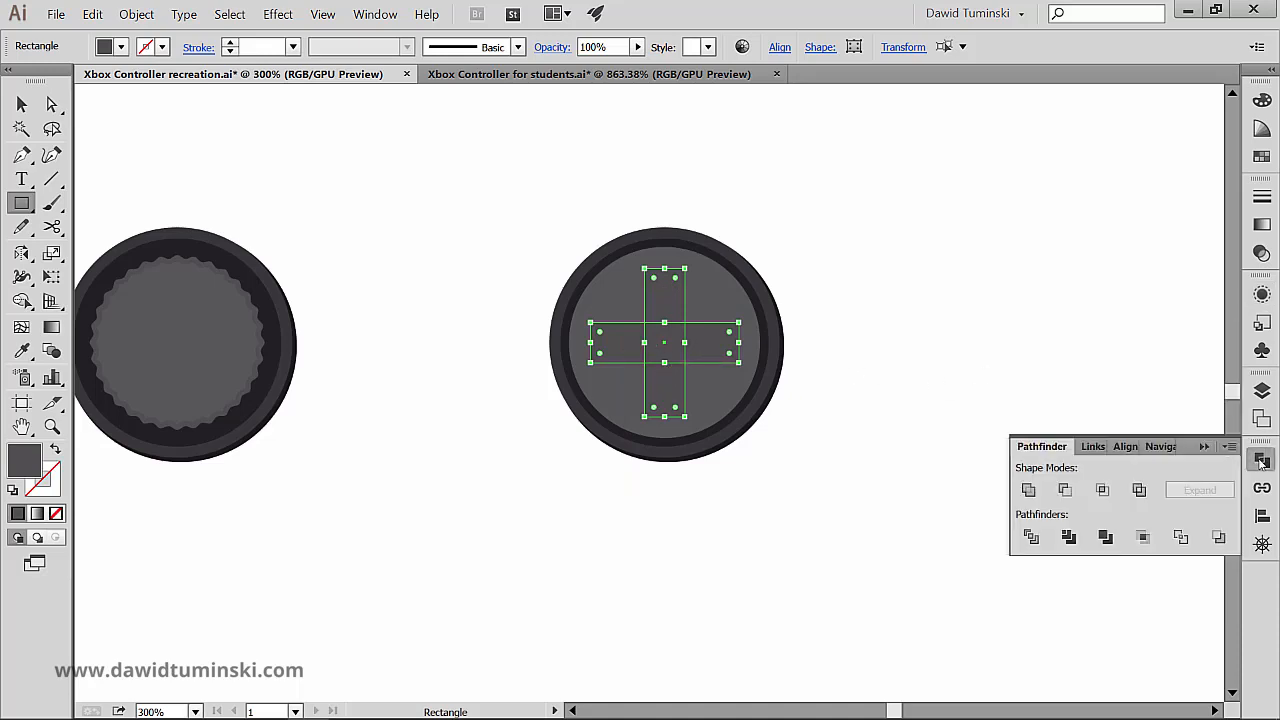
{"action": "left_click", "coordinate": [1027, 491]}
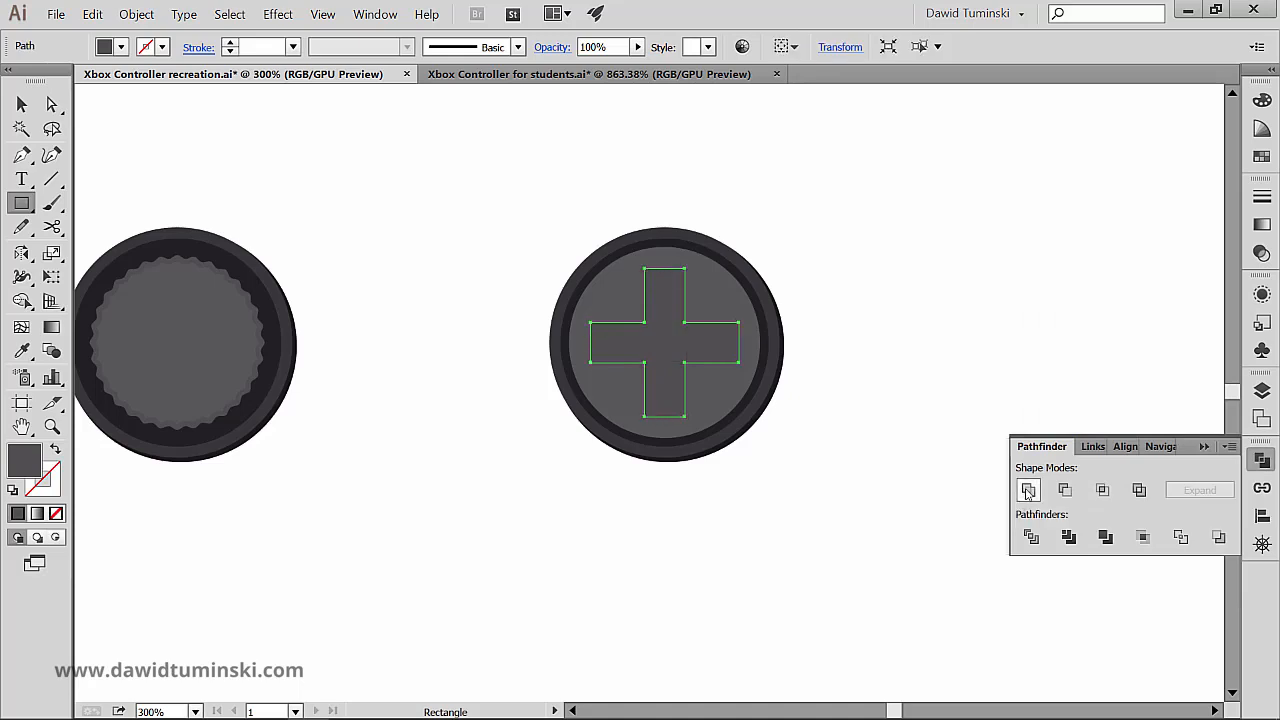
{"action": "left_click", "coordinate": [1204, 446]}
{"action": "key", "text": "ctrl+shift+a"}
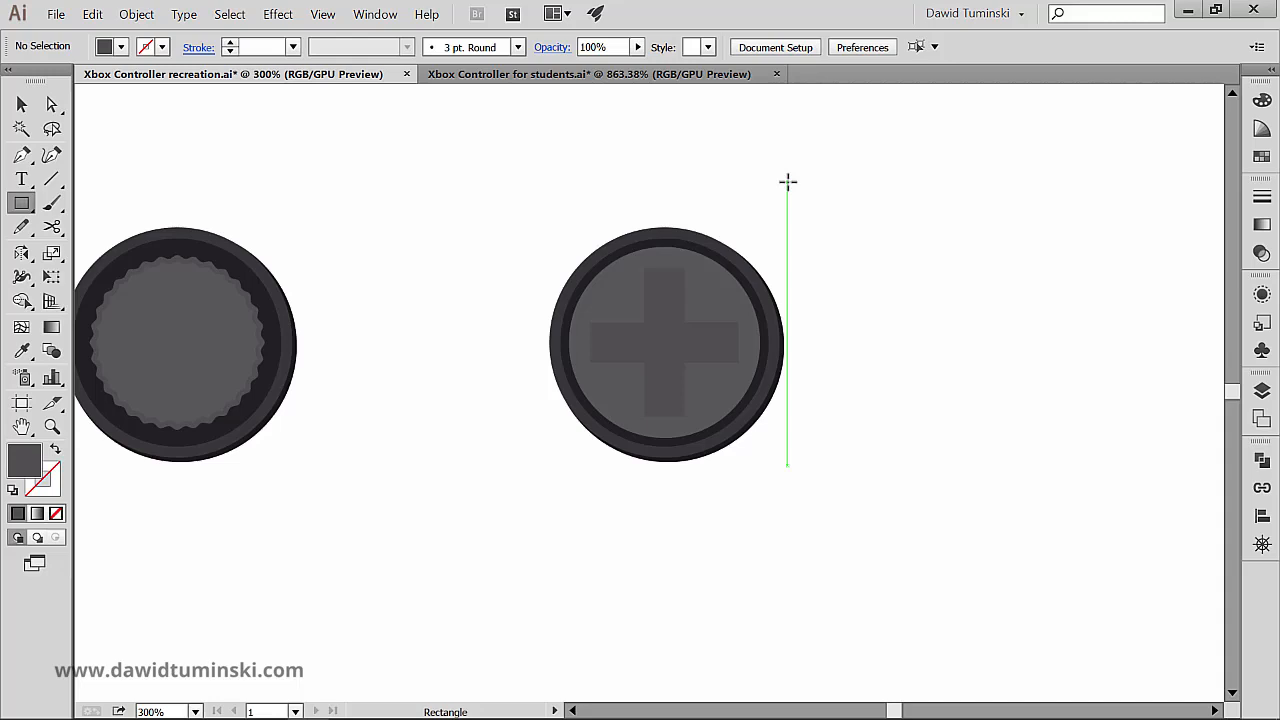
Step: Try rounding all corners of the cross by increasing its live corner radius
{"action": "key", "text": "ctrl+space"}
{"action": "left_click_drag", "start_coordinate": [777, 274], "coordinate": [876, 238]}
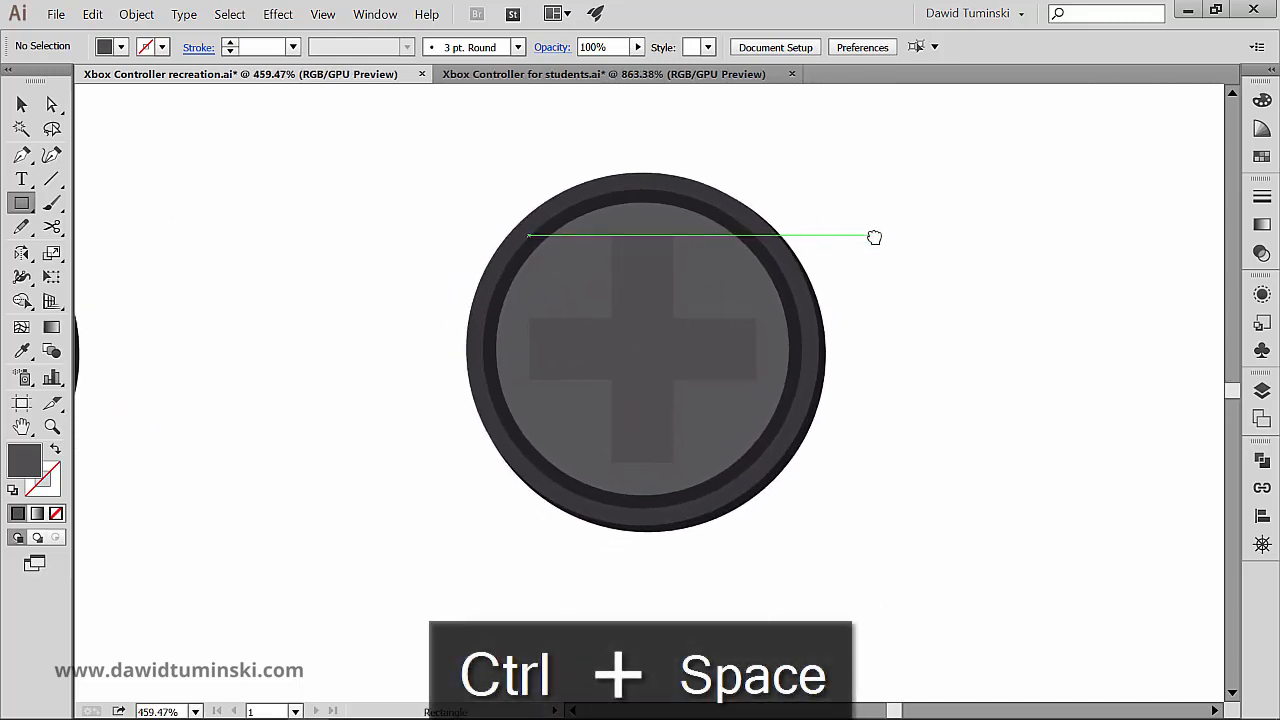
{"action": "left_click", "coordinate": [52, 104]}
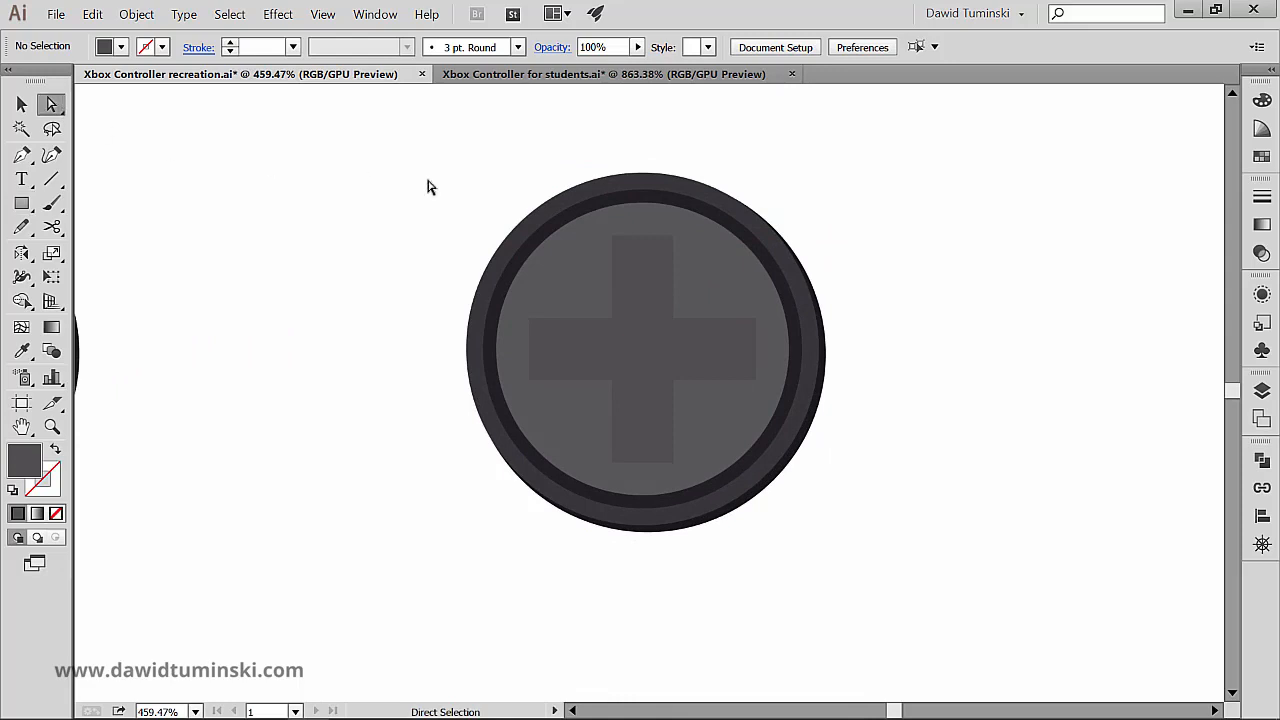
{"action": "left_click", "coordinate": [632, 282]}
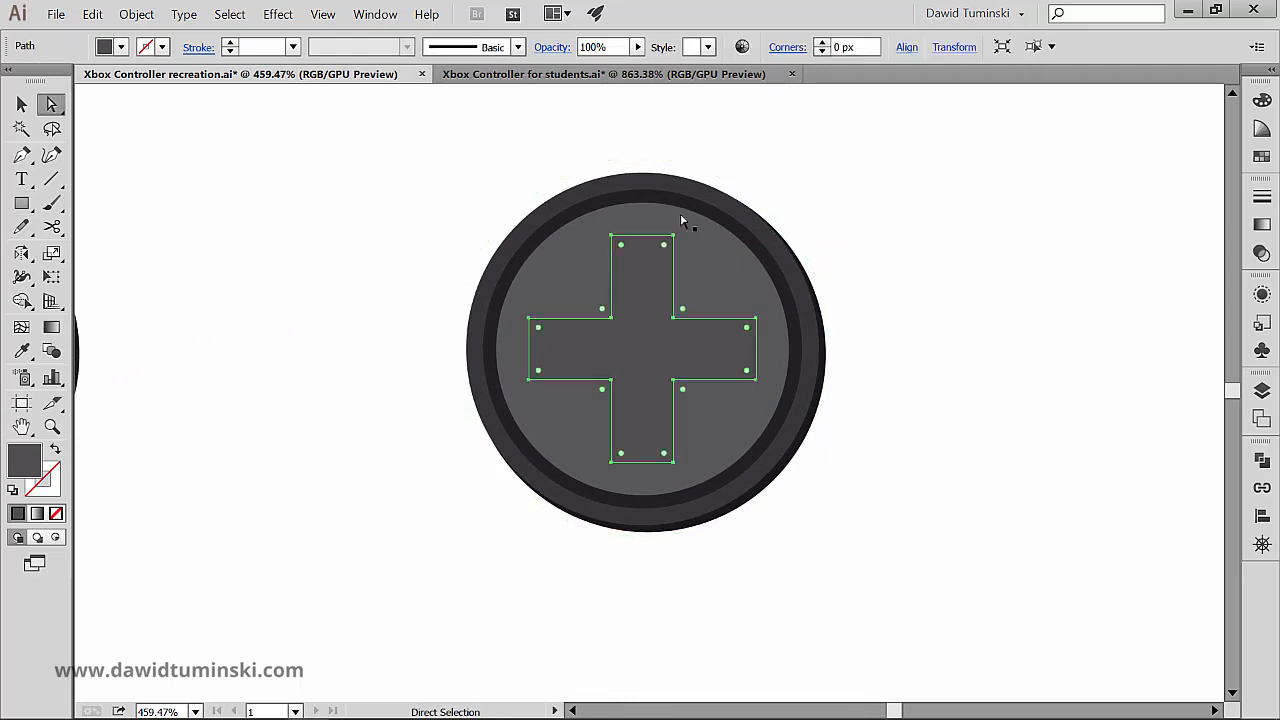
{"action": "left_click", "coordinate": [788, 48]}
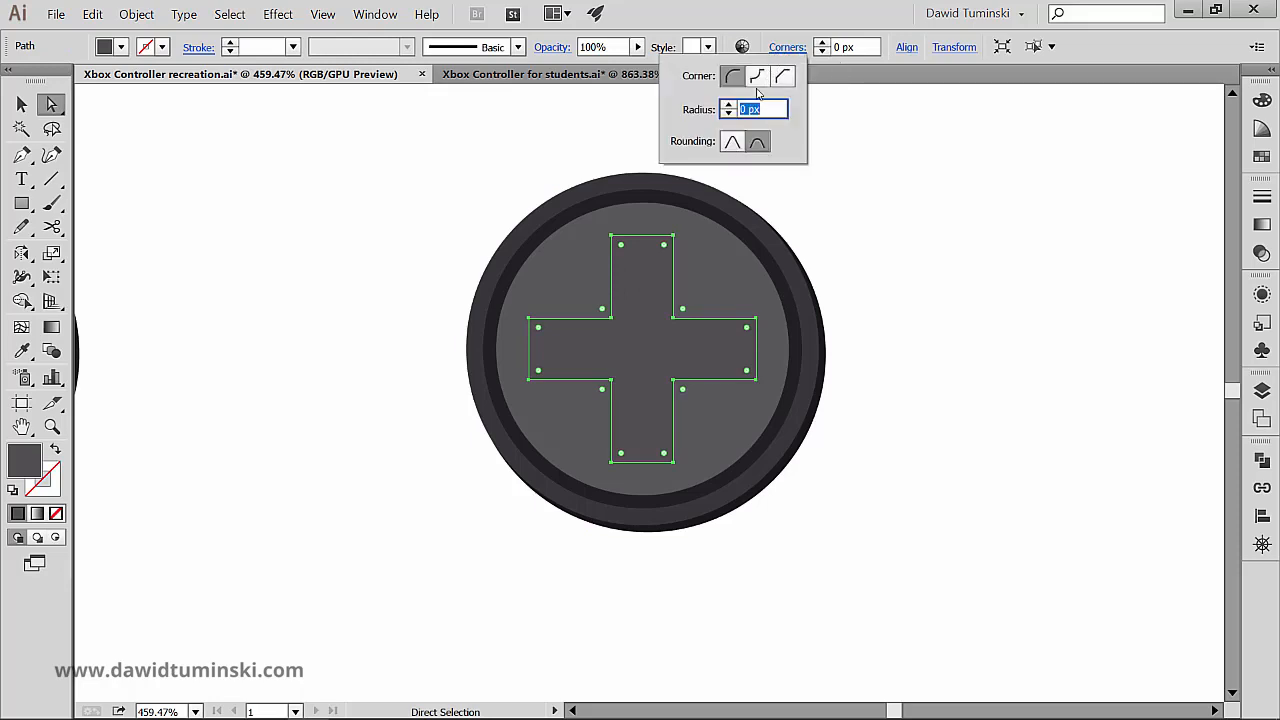
{"action": "left_click", "coordinate": [729, 106]}
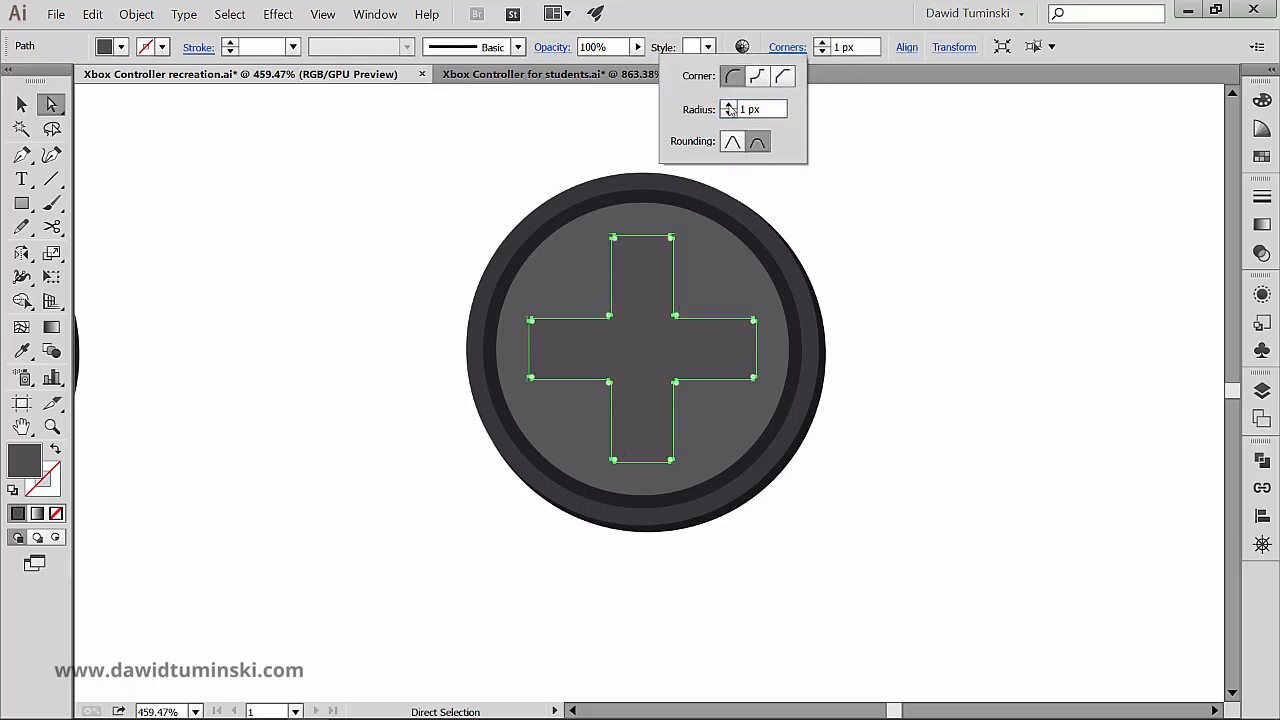
{"action": "left_click", "coordinate": [729, 106]}
{"action": "left_click", "coordinate": [922, 208]}
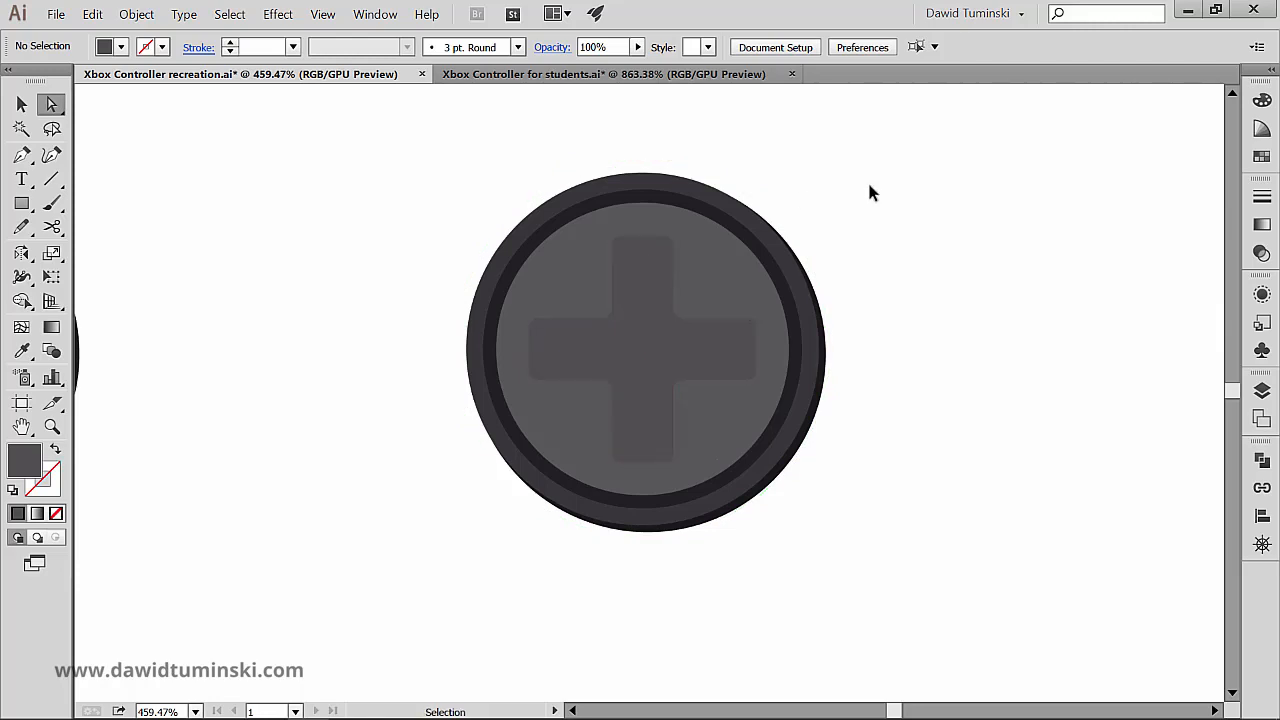
Step: Undo the live corner rounding on the cross, keeping the sharp-cornered shape selected
{"action": "key", "text": "ctrl+z"}
{"action": "key", "text": "ctrl+z"}
{"action": "key", "text": "ctrl+z"}
{"action": "key", "text": "ctrl+z"}
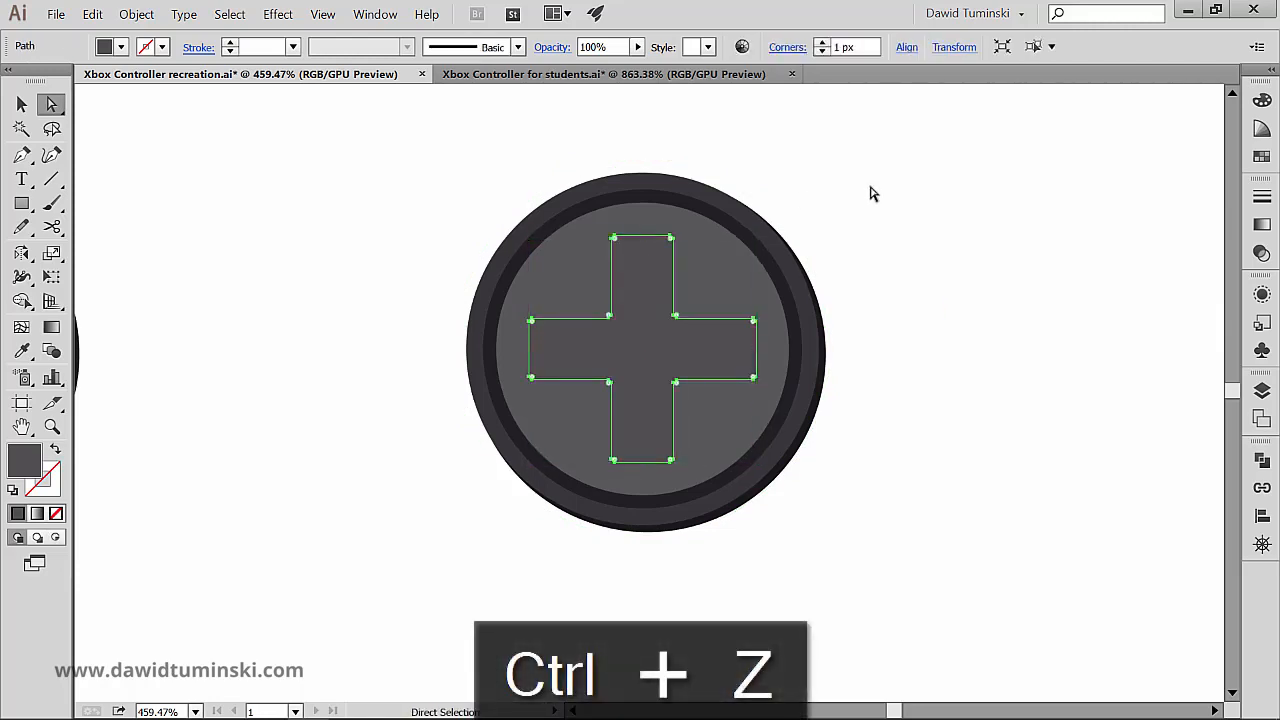
{"action": "key", "text": "ctrl+z"}
{"action": "key", "text": "ctrl+z"}
{"action": "key", "text": "ctrl+z"}
{"action": "key", "text": "ctrl+z"}
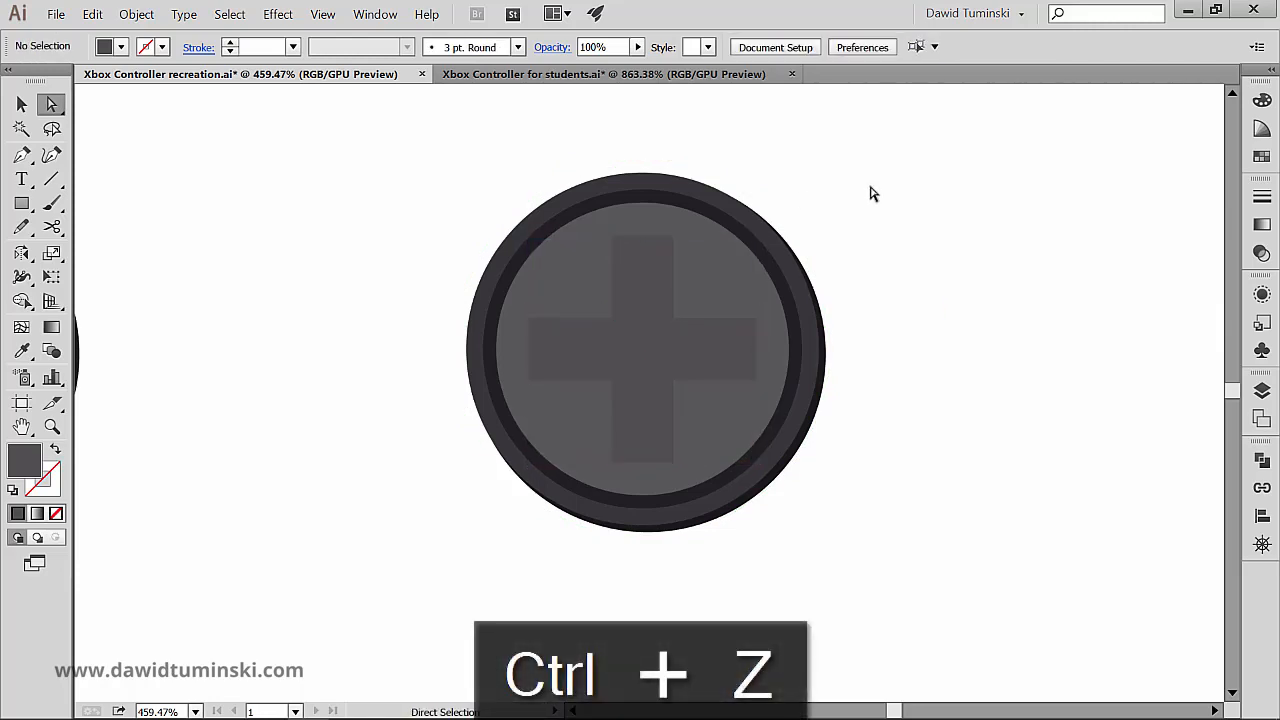
{"action": "key", "text": "ctrl+z"}
{"action": "key", "text": "ctrl+z"}
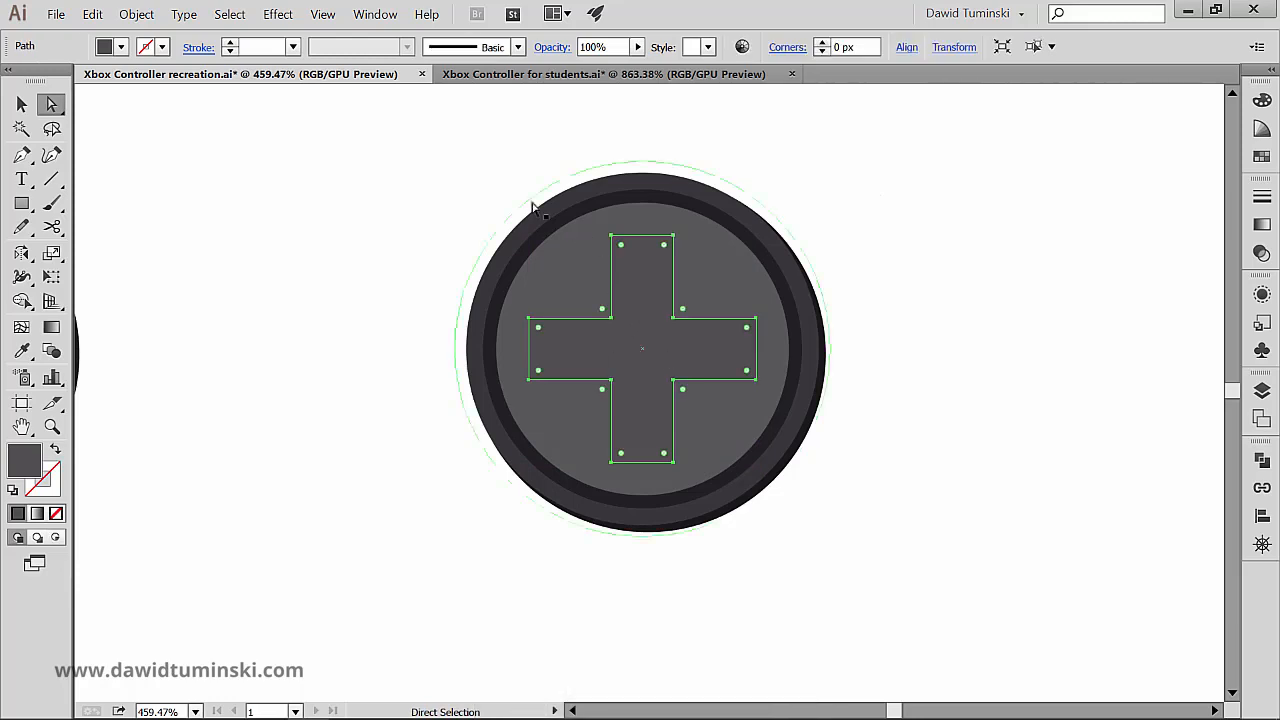
Step: Apply a Round Corners effect with a 6 px radius to the cross and deselect it
{"action": "left_click", "coordinate": [280, 16]}
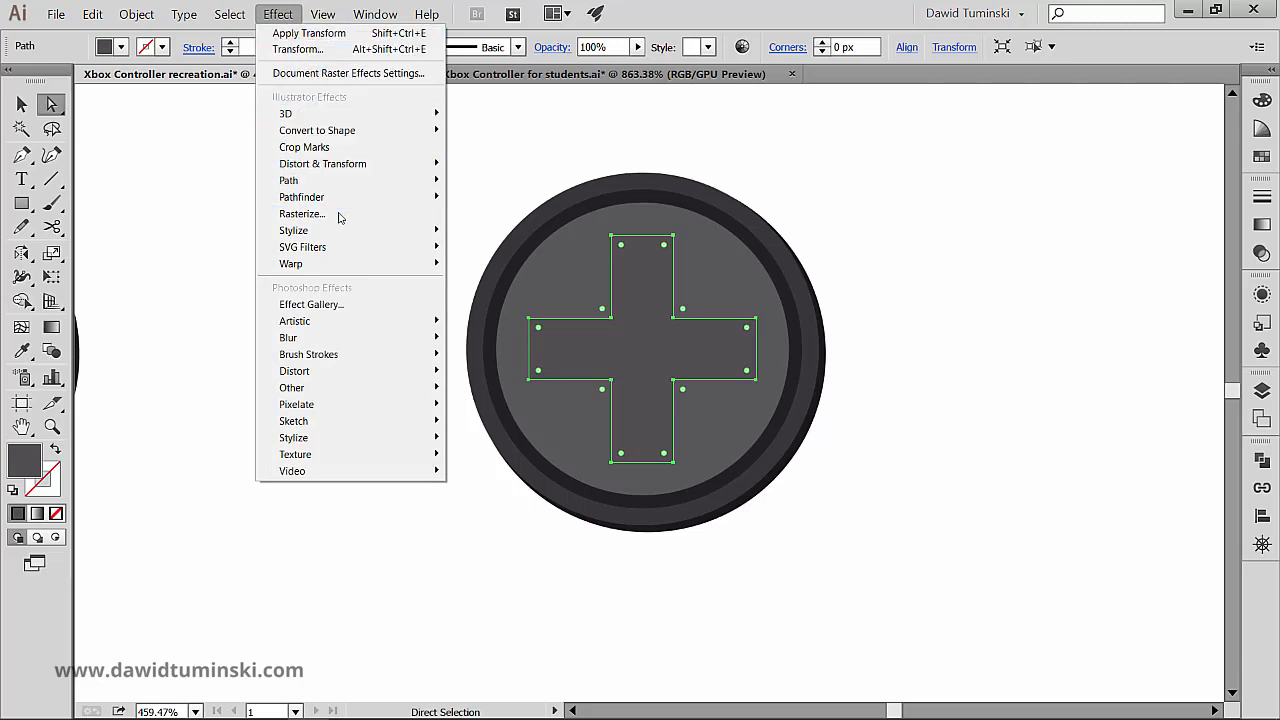
{"action": "mouse_move", "coordinate": [339, 231]}
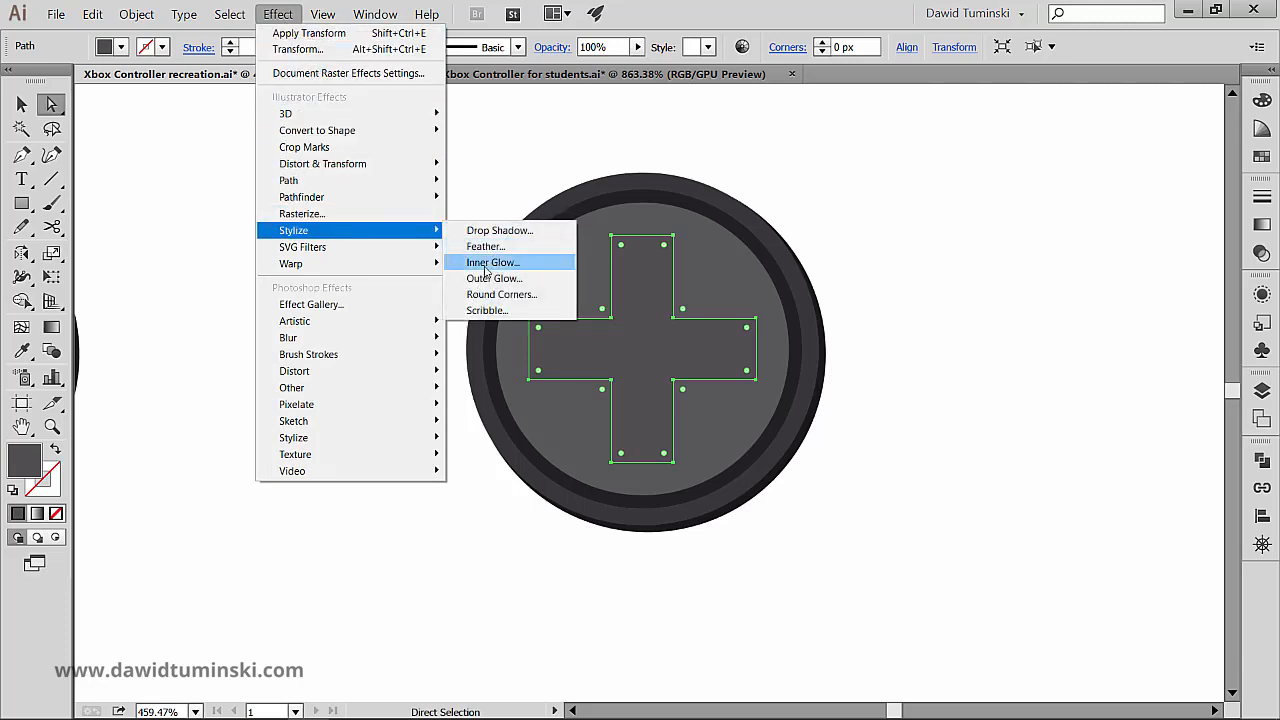
{"action": "left_click", "coordinate": [479, 295]}
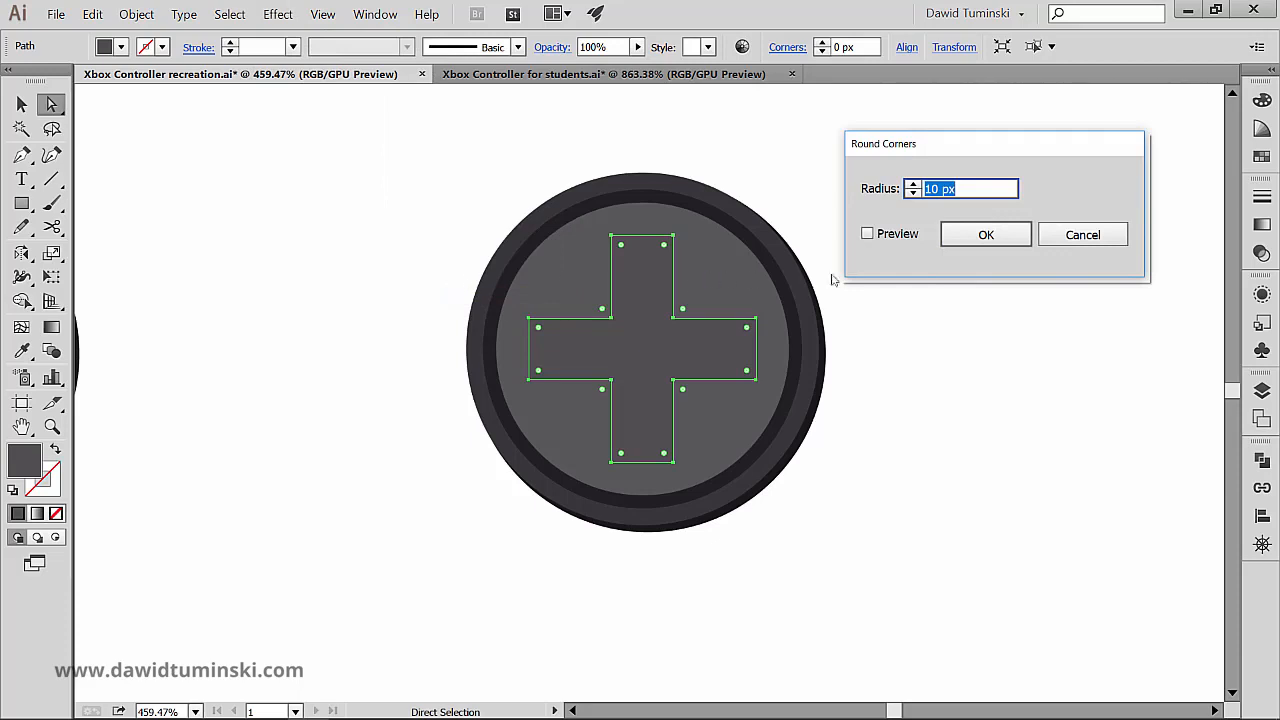
{"action": "left_click", "coordinate": [897, 236]}
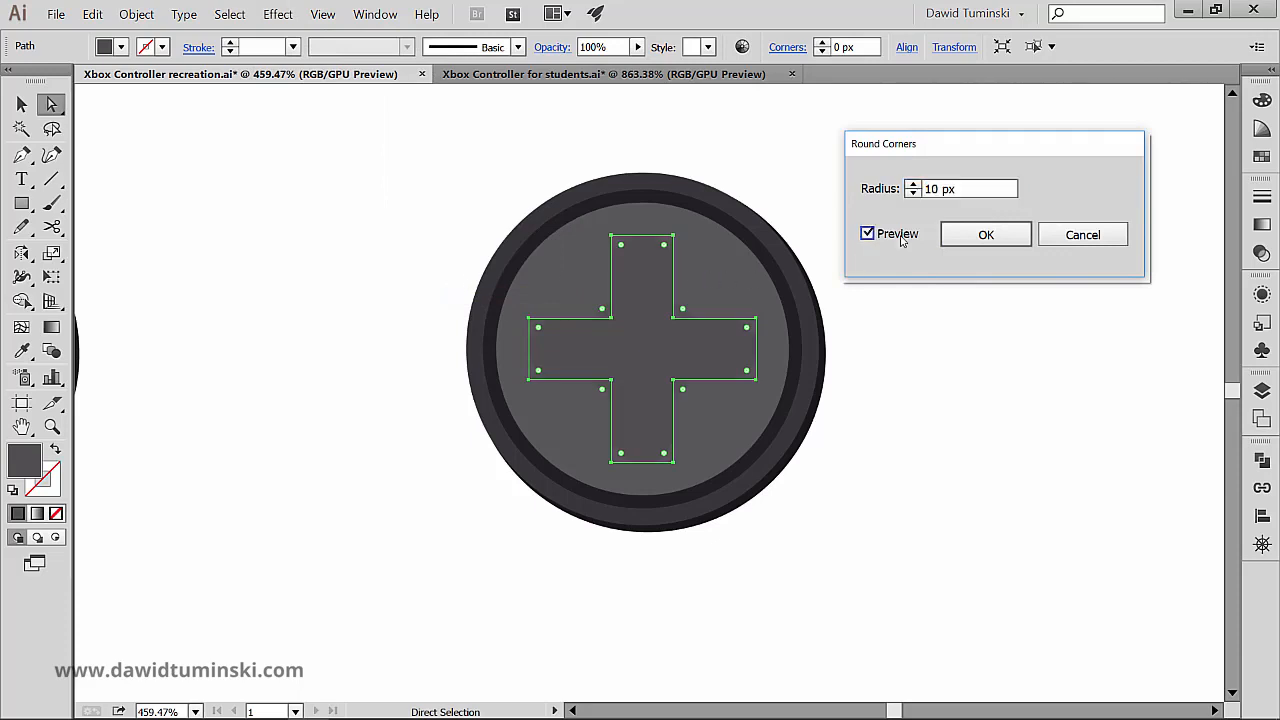
{"action": "left_click", "coordinate": [913, 194]}
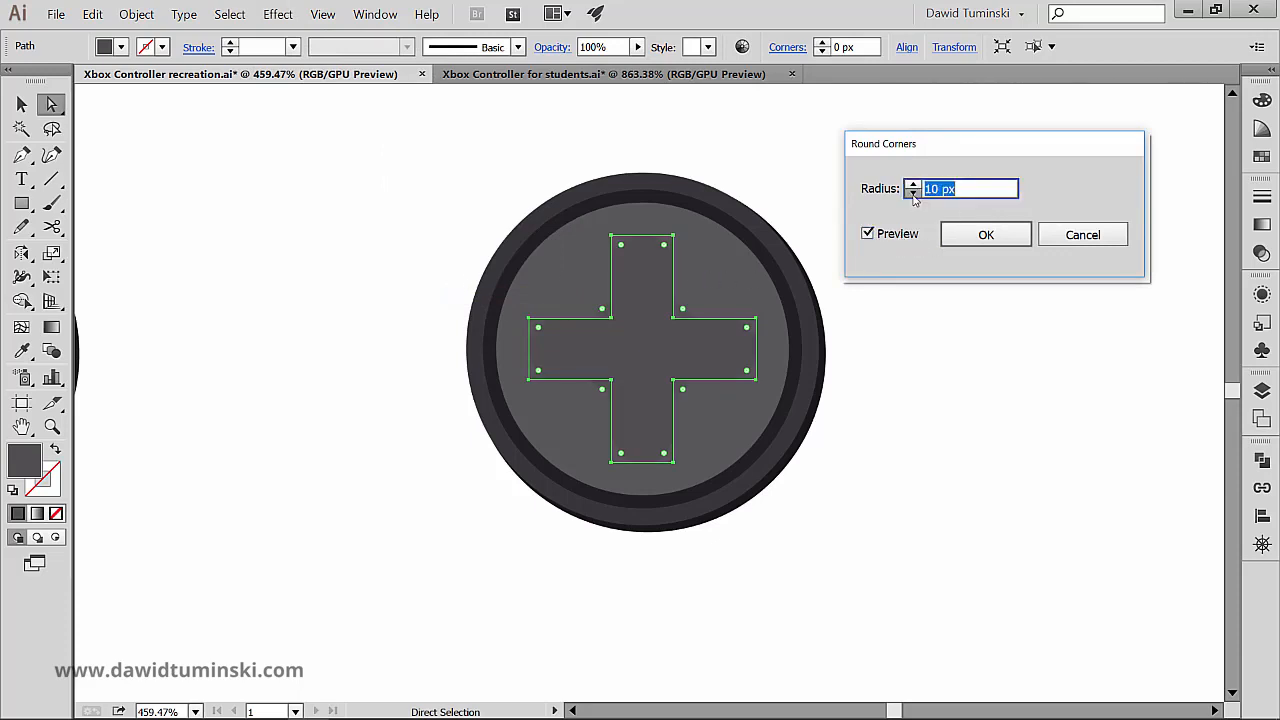
{"action": "left_click", "coordinate": [913, 194]}
{"action": "left_click", "coordinate": [913, 194]}
{"action": "left_click", "coordinate": [913, 194]}
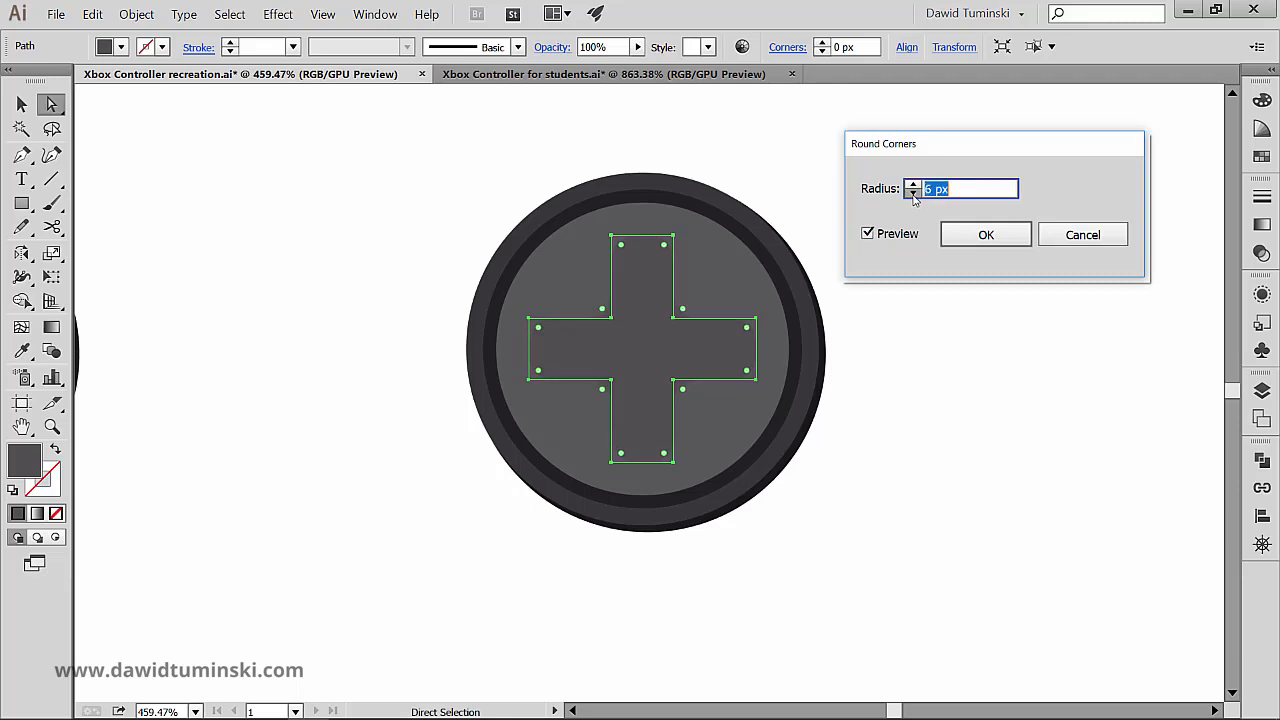
{"action": "left_click", "coordinate": [985, 234]}
{"action": "left_click", "coordinate": [943, 323]}
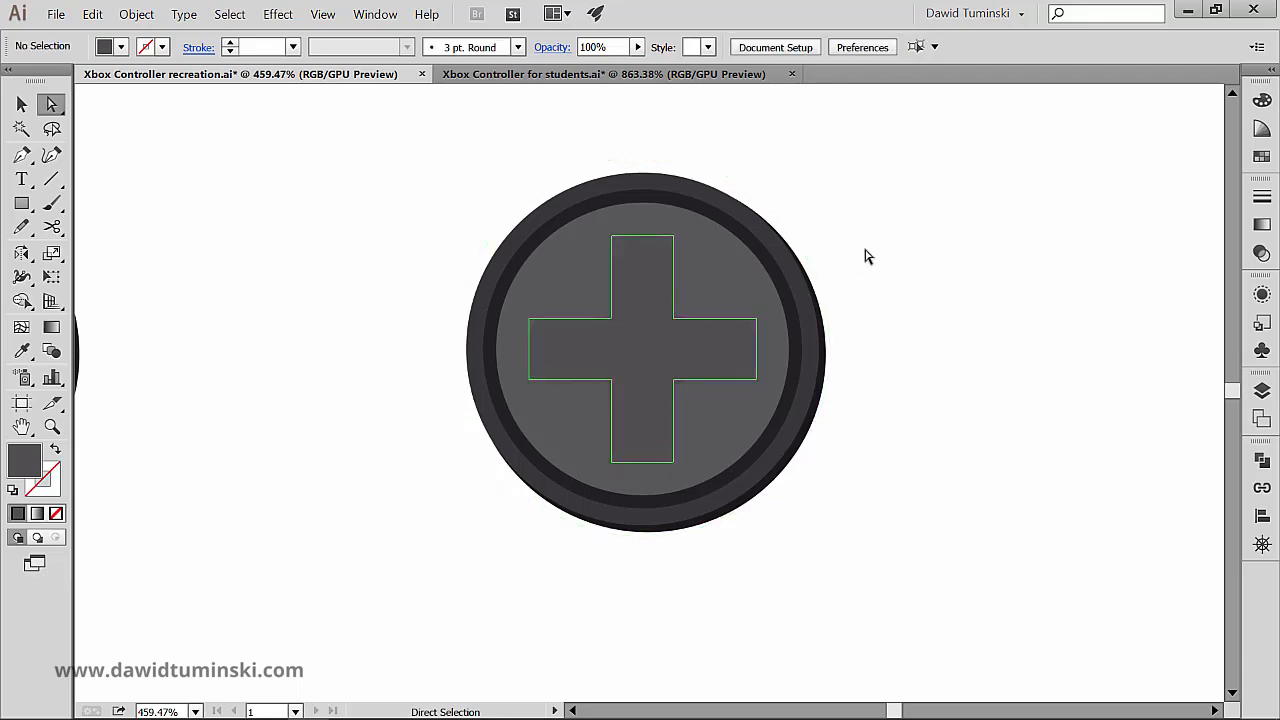
Step: Edit the cross's existing Round Corners effect, reducing its radius to 4 px, and deselect the cross
{"action": "key", "text": "ctrl+space"}
{"action": "left_click", "coordinate": [805, 266]}
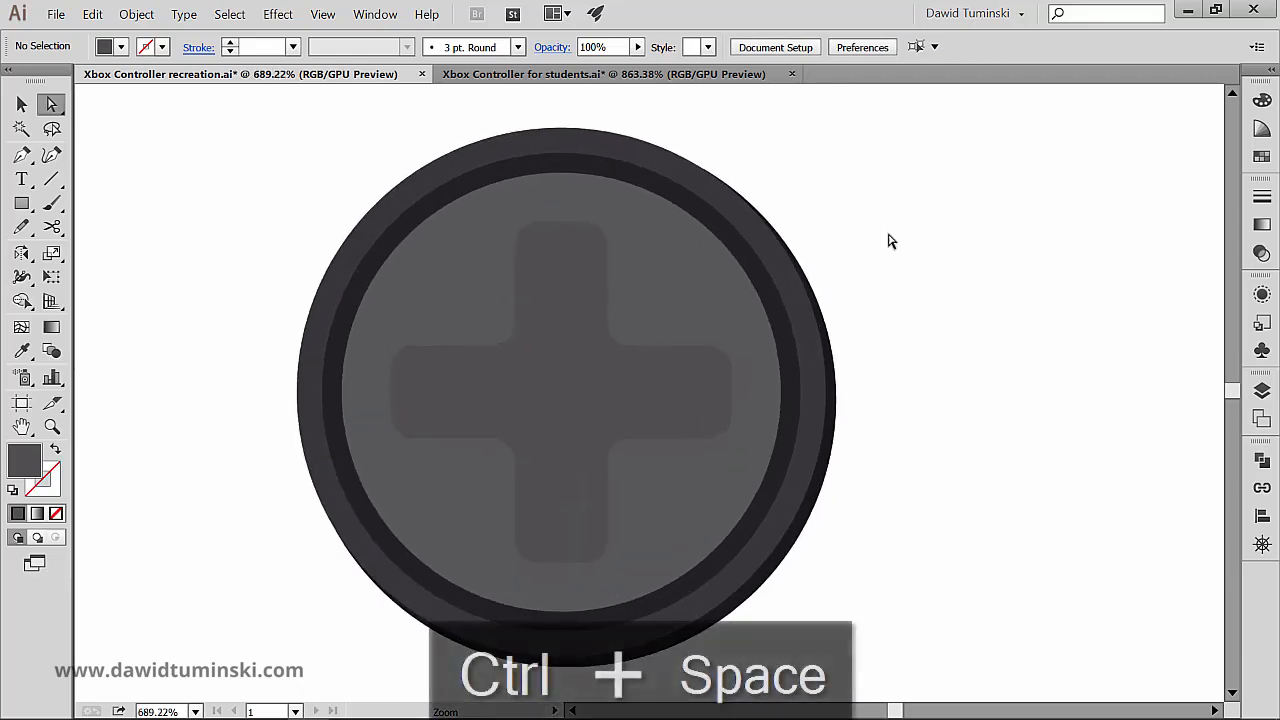
{"action": "left_click", "coordinate": [562, 292]}
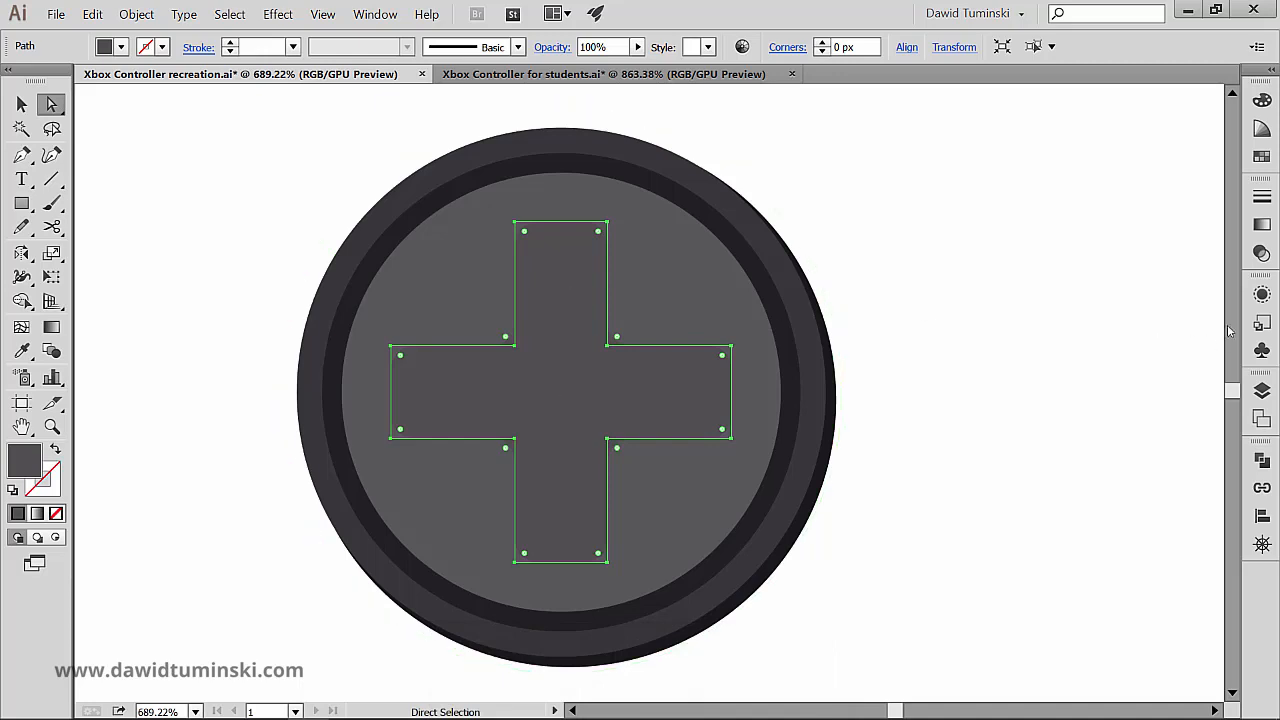
{"action": "left_click", "coordinate": [1262, 295]}
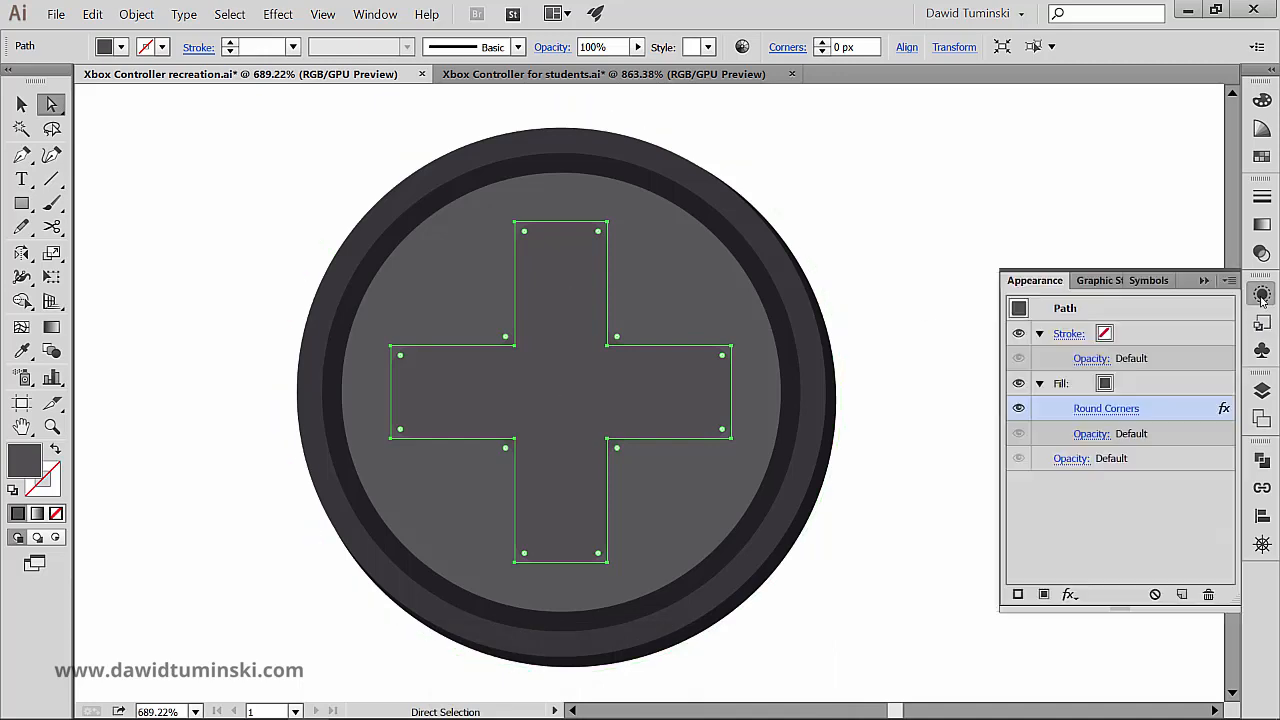
{"action": "left_click", "coordinate": [1130, 412]}
{"action": "left_click", "coordinate": [913, 194]}
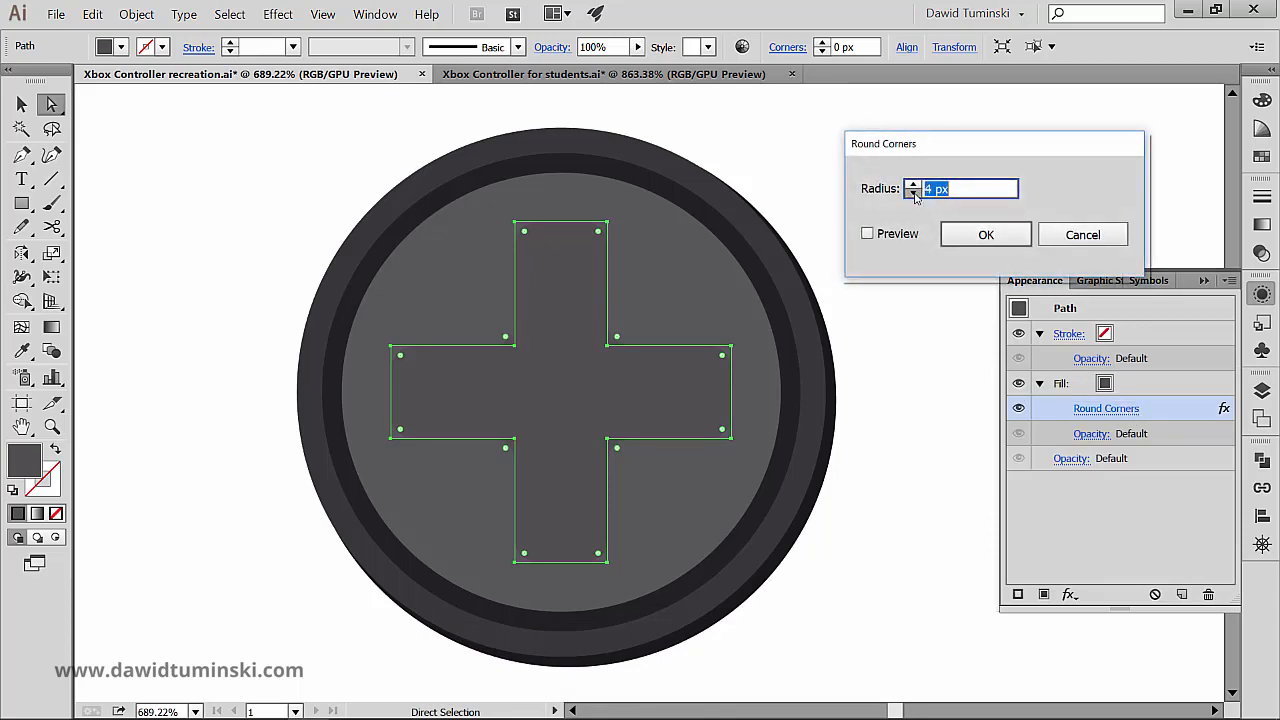
{"action": "left_click", "coordinate": [913, 194]}
{"action": "left_click", "coordinate": [971, 232]}
{"action": "left_click", "coordinate": [937, 231]}
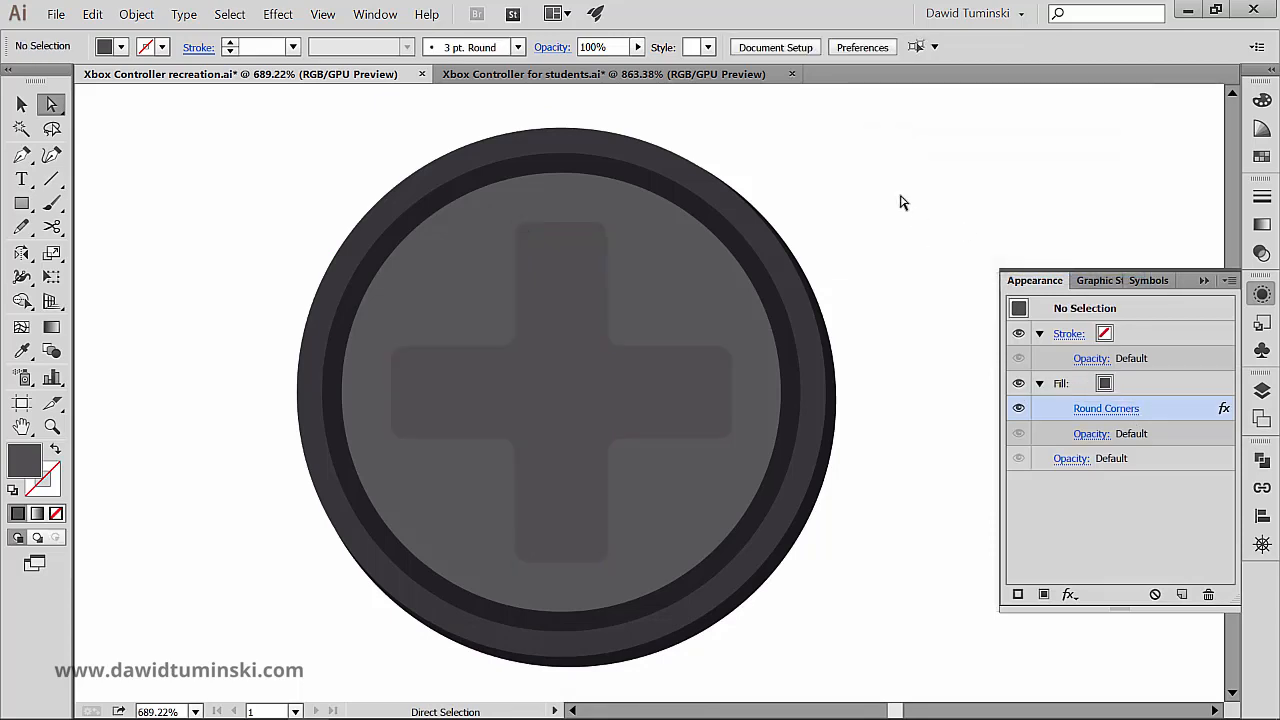
Step: Scale the cross up slightly and proportionally from its centre, then deselect it
{"action": "key", "text": "v"}
{"action": "left_click", "coordinate": [580, 291]}
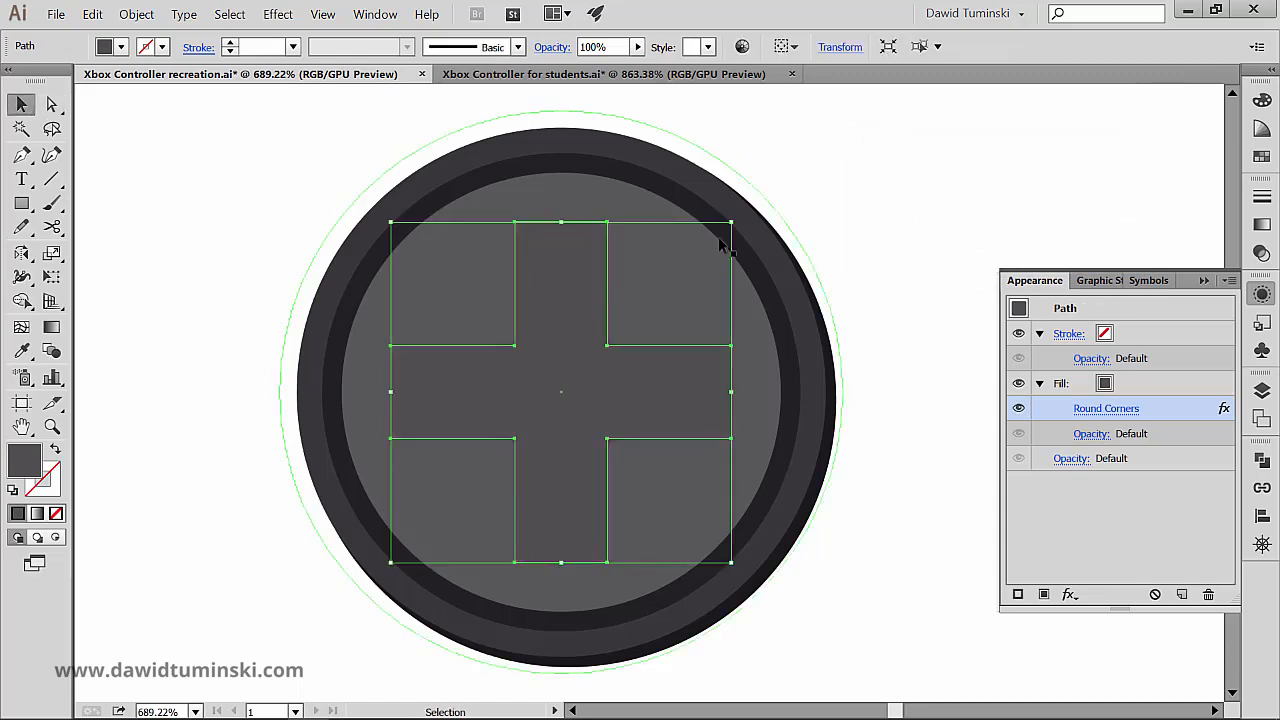
{"action": "left_click_drag", "start_coordinate": [731, 222], "coordinate": [750, 210]}
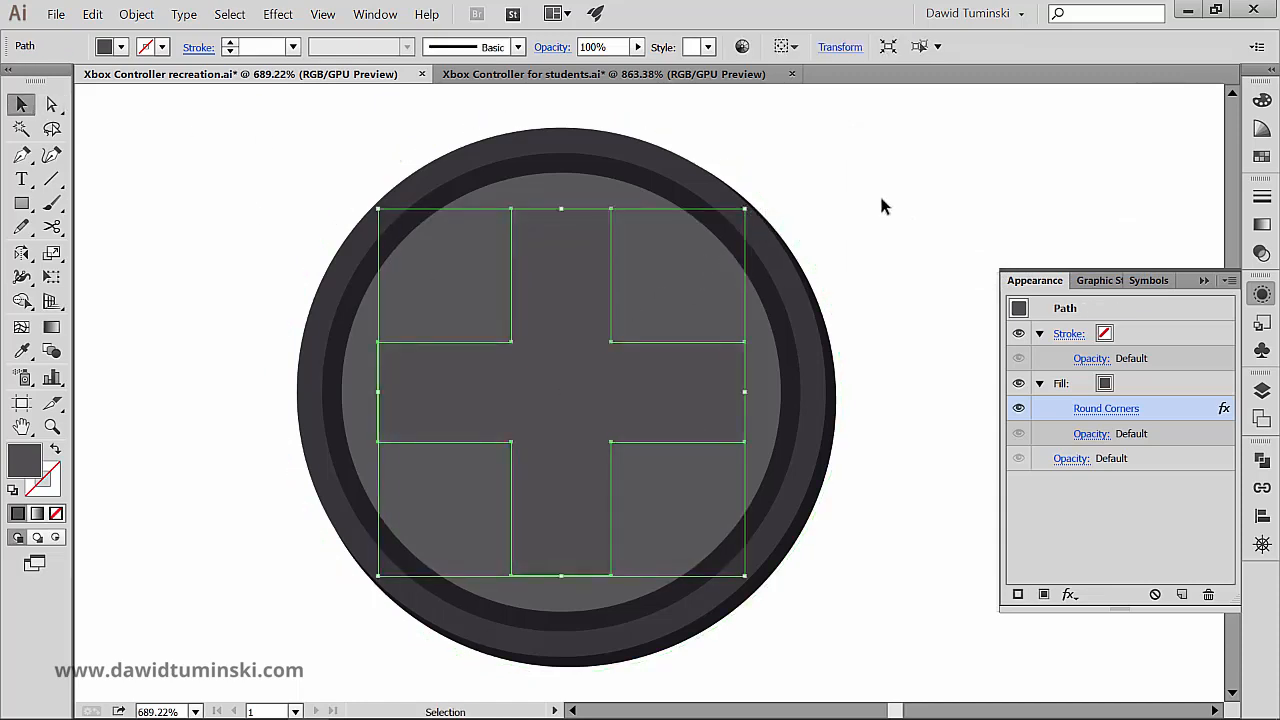
{"action": "left_click", "coordinate": [881, 206]}
Step: Move the D-pad's circular base together with its cross closer to the thumbstick
{"action": "key", "text": "ctrl+minus"}
{"action": "key", "text": "ctrl+minus"}
{"action": "key", "text": "ctrl+minus"}
{"action": "key", "text": "ctrl+minus"}
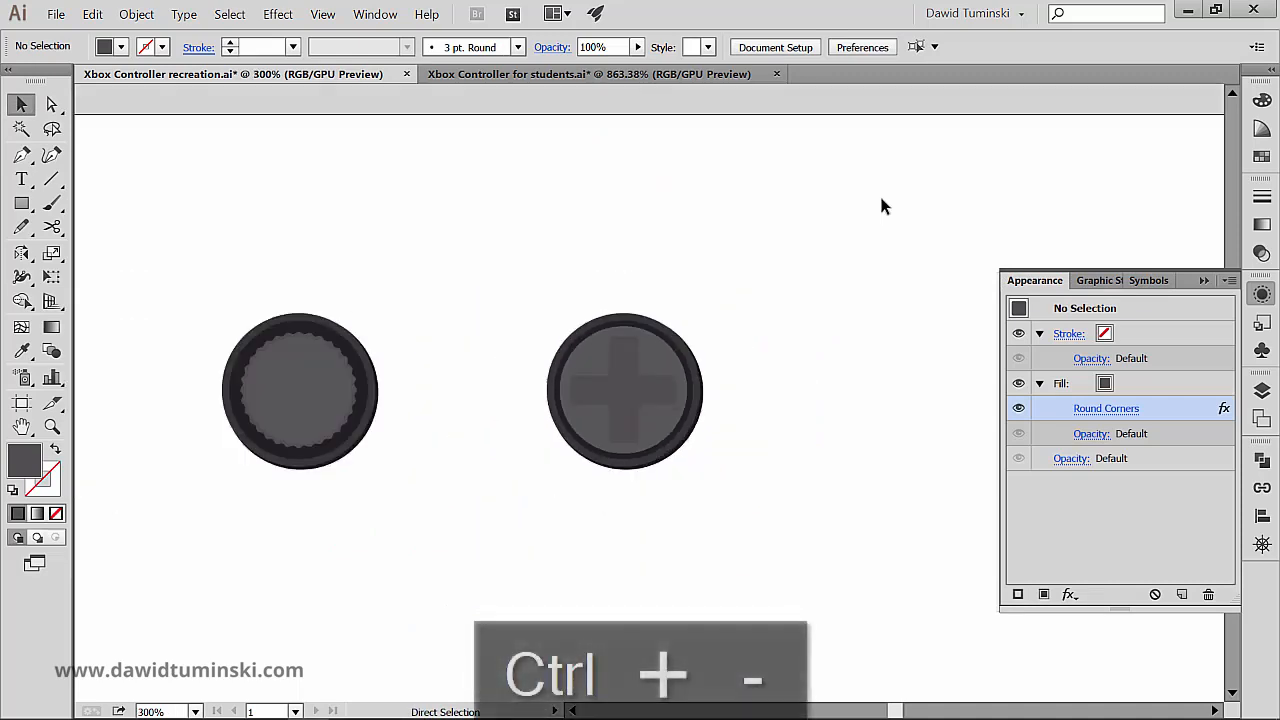
{"action": "left_click_drag", "start_coordinate": [686, 221], "coordinate": [731, 197]}
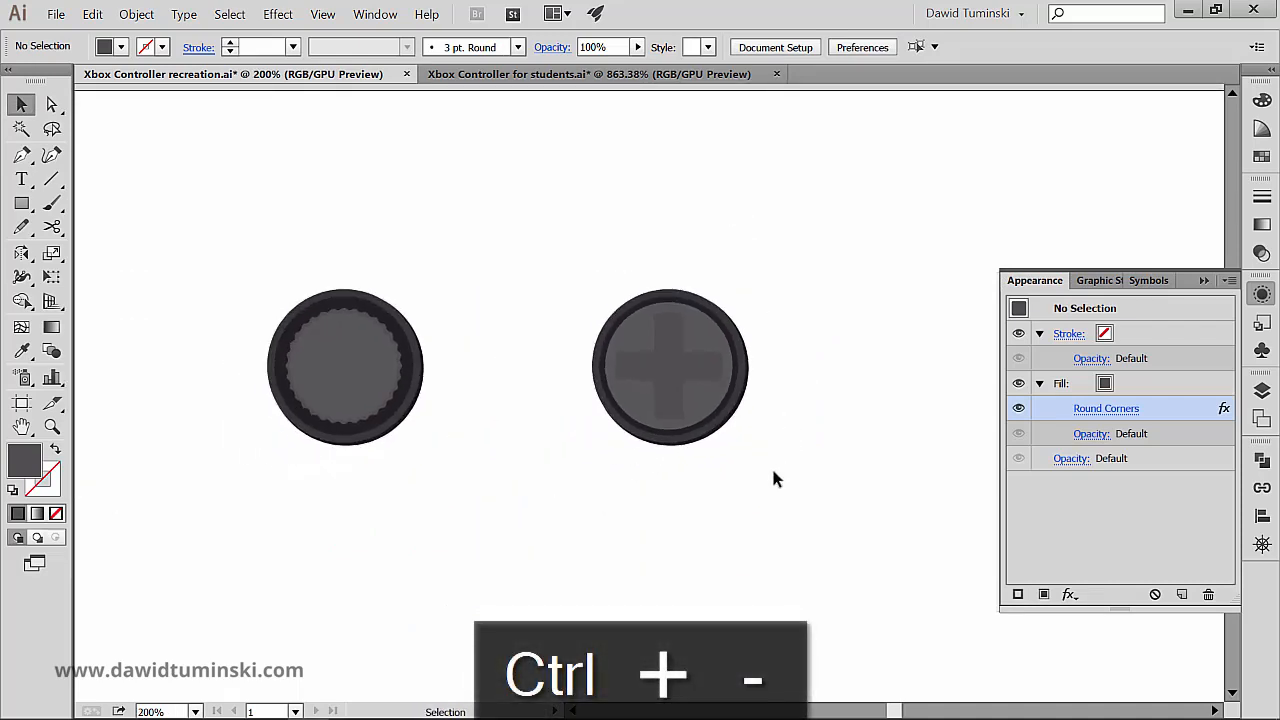
{"action": "left_click", "coordinate": [674, 377]}
{"action": "left_click_drag", "start_coordinate": [674, 377], "coordinate": [544, 394]}
{"action": "left_click", "coordinate": [713, 470]}
{"action": "key", "text": "ctrl+z"}
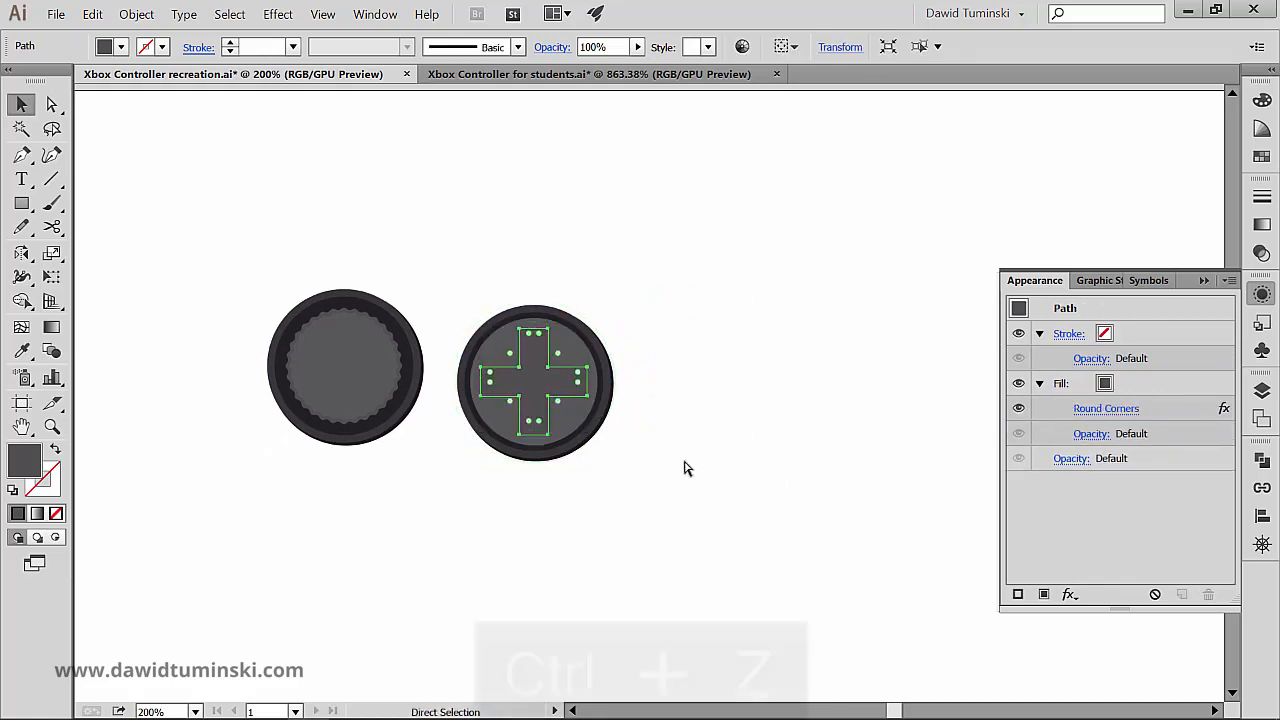
Step: Select the D-pad's base and cross together, fine-tune their position roughly level with the thumbstick, and deselect them
{"action": "left_click_drag", "start_coordinate": [657, 481], "coordinate": [510, 303]}
{"action": "left_click_drag", "start_coordinate": [539, 370], "coordinate": [539, 365]}
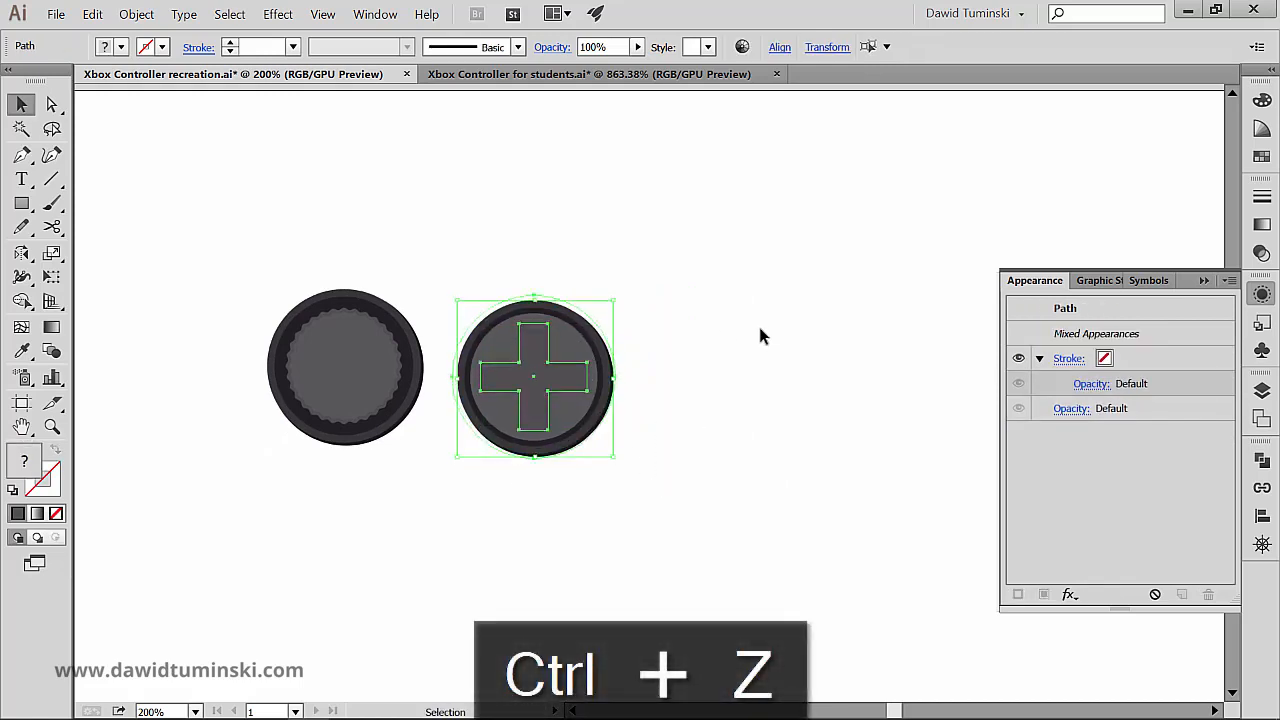
{"action": "key", "text": "ctrl+z"}
{"action": "left_click_drag", "start_coordinate": [628, 447], "coordinate": [543, 371]}
{"action": "left_click", "coordinate": [703, 377]}
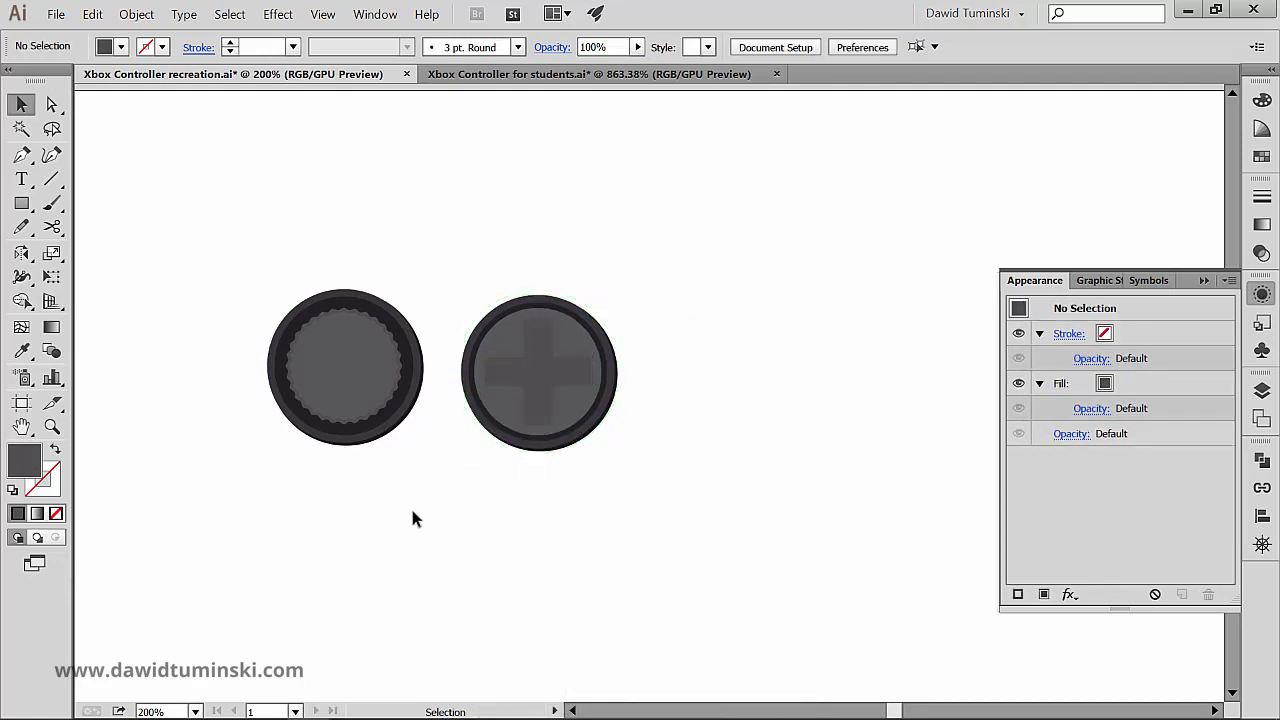
Step: Duplicate the thumbstick straight down so the copy sits directly below the original, and leave everything deselected
{"action": "left_click_drag", "start_coordinate": [414, 520], "coordinate": [420, 438]}
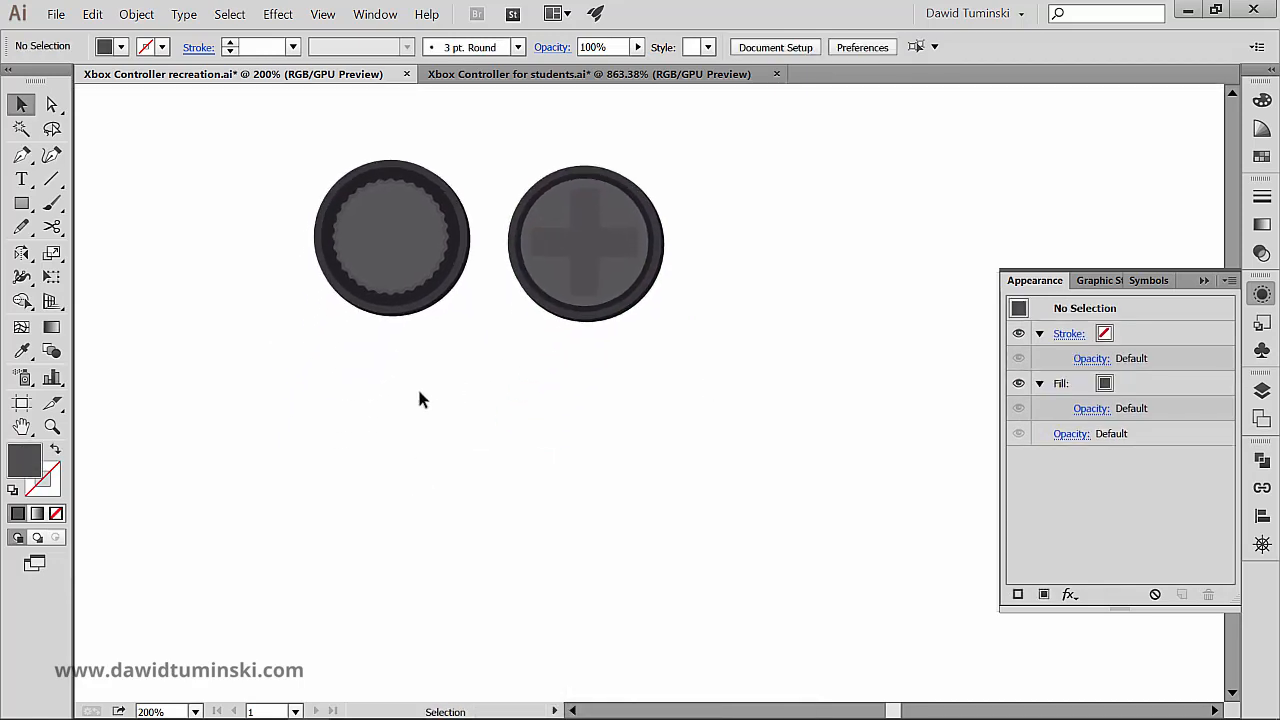
{"action": "left_click", "coordinate": [391, 254]}
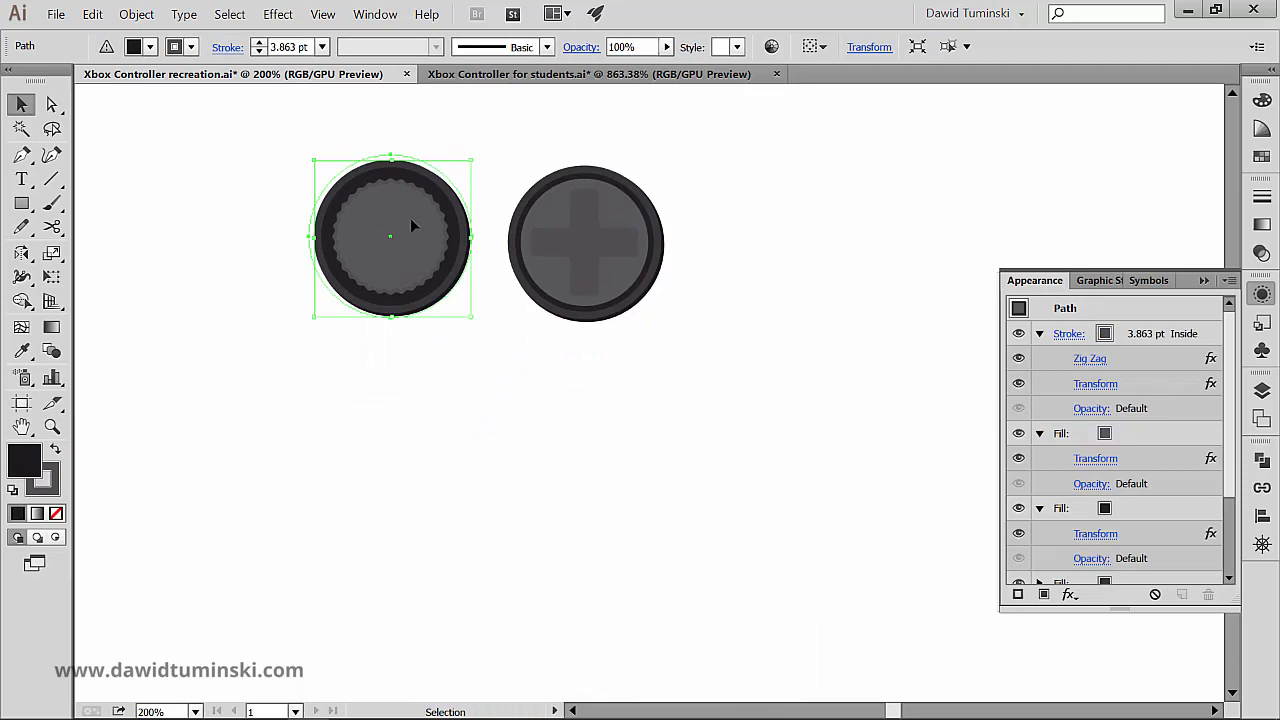
{"action": "left_click_drag", "start_coordinate": [412, 222], "coordinate": [405, 410]}
{"action": "left_click", "coordinate": [514, 403]}
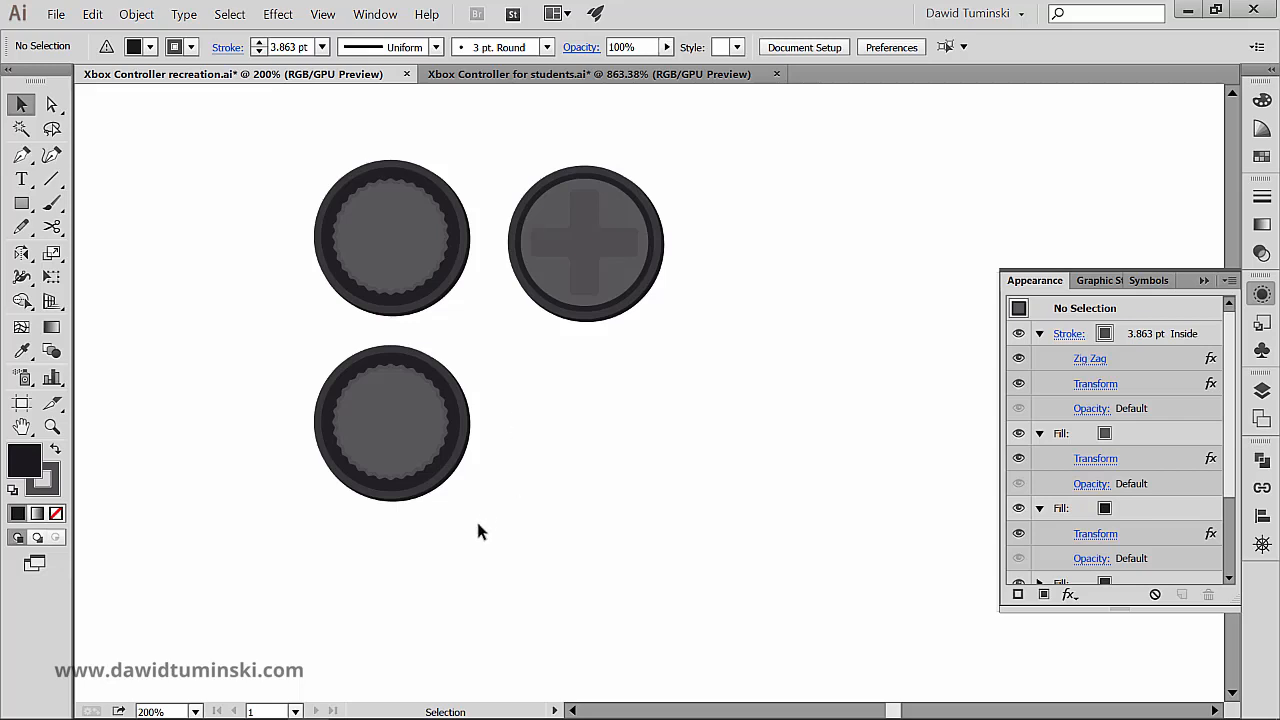
{"action": "left_click_drag", "start_coordinate": [261, 143], "coordinate": [478, 544]}
{"action": "left_click", "coordinate": [578, 400]}
Step: Examine the view, menu and X, Y, B and A buttons in Xbox Controller for students.ai, and return to Xbox Controller recreation.ai
{"action": "left_click", "coordinate": [580, 84]}
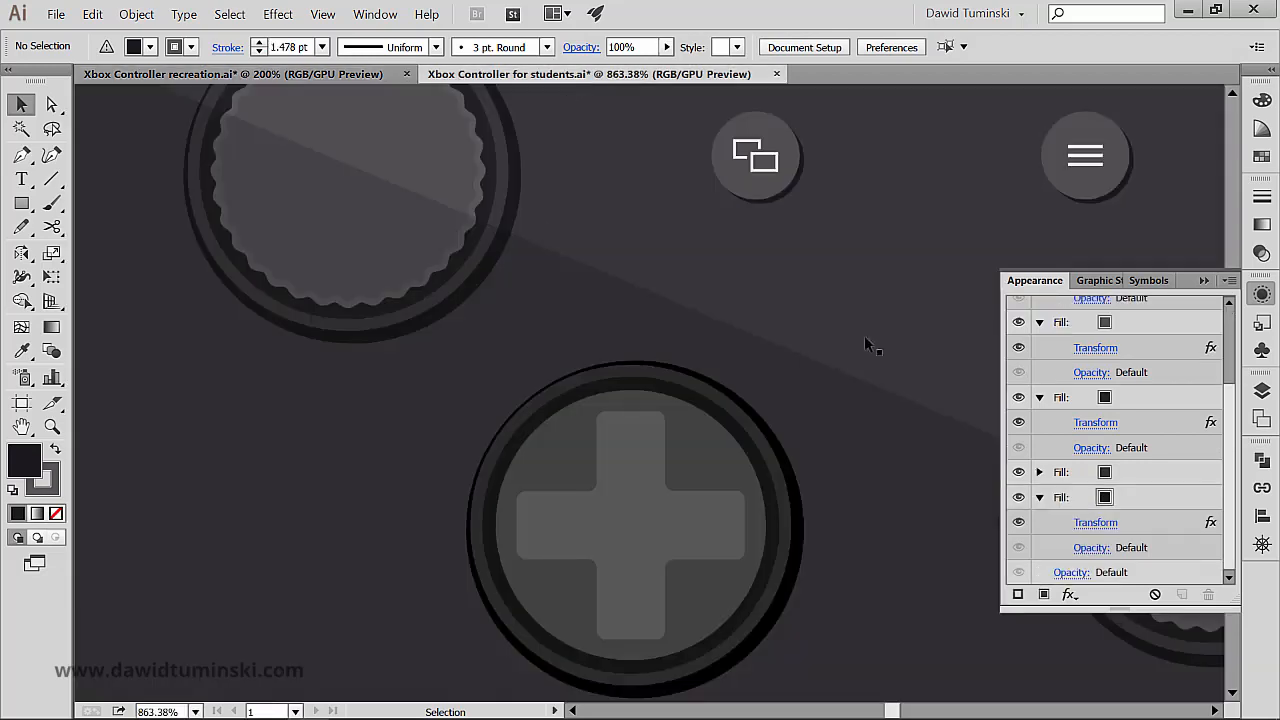
{"action": "scroll", "coordinate": [869, 346], "scroll_direction": "right", "scroll_amount": 3}
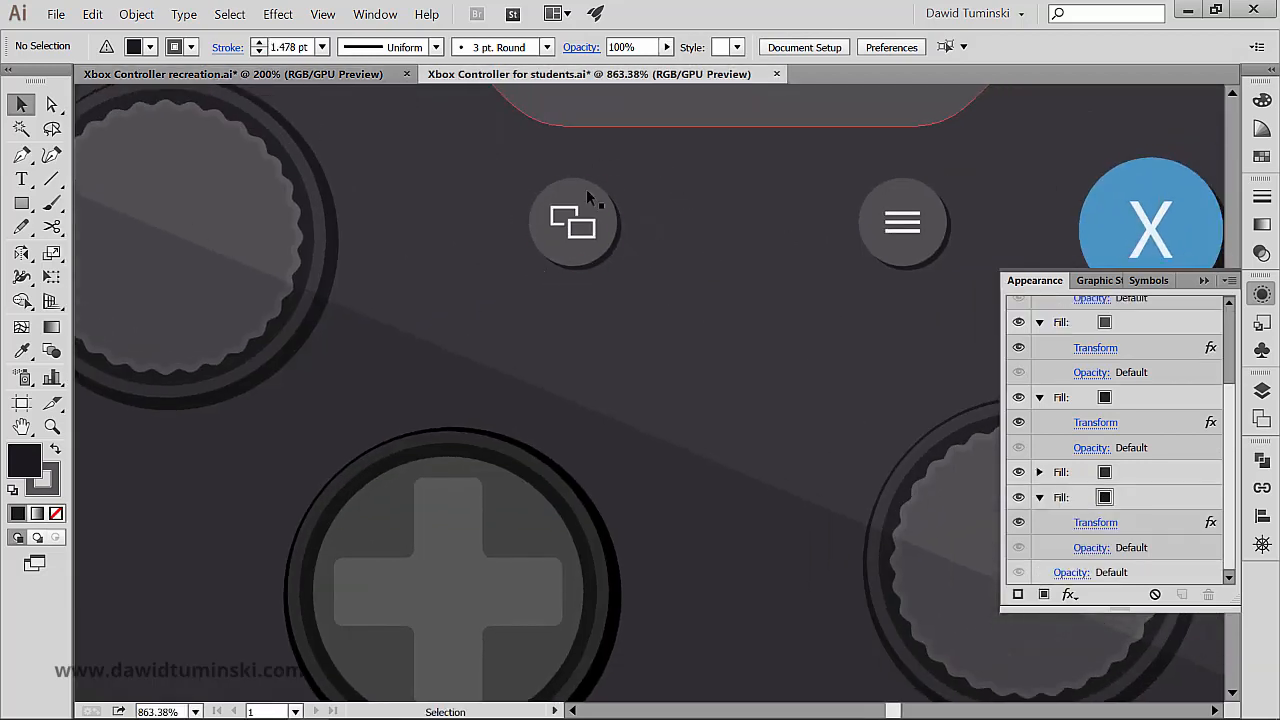
{"action": "scroll", "coordinate": [657, 223], "scroll_direction": "right", "scroll_amount": 5}
{"action": "scroll", "coordinate": [657, 223], "scroll_direction": "up", "scroll_amount": 1}
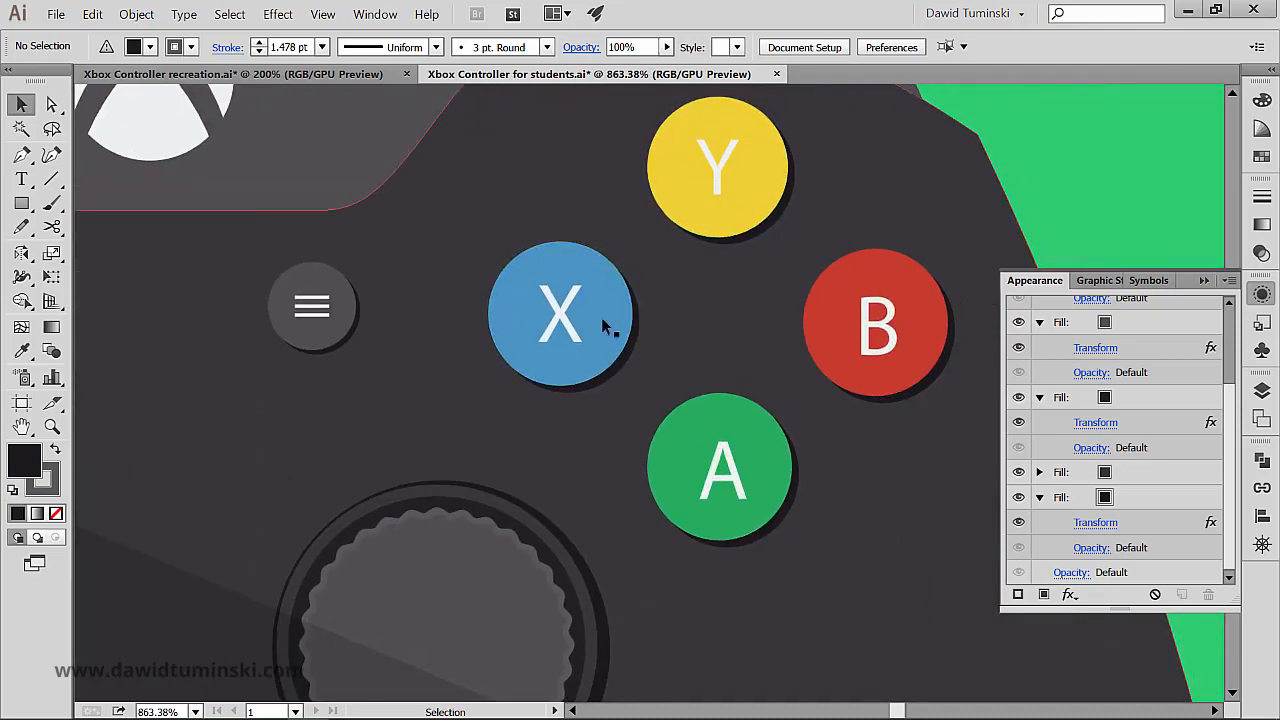
{"action": "key", "text": "space"}
{"action": "left_click_drag", "start_coordinate": [281, 280], "coordinate": [719, 271]}
{"action": "key", "text": "ctrl+Tab"}
{"action": "key", "text": "space"}
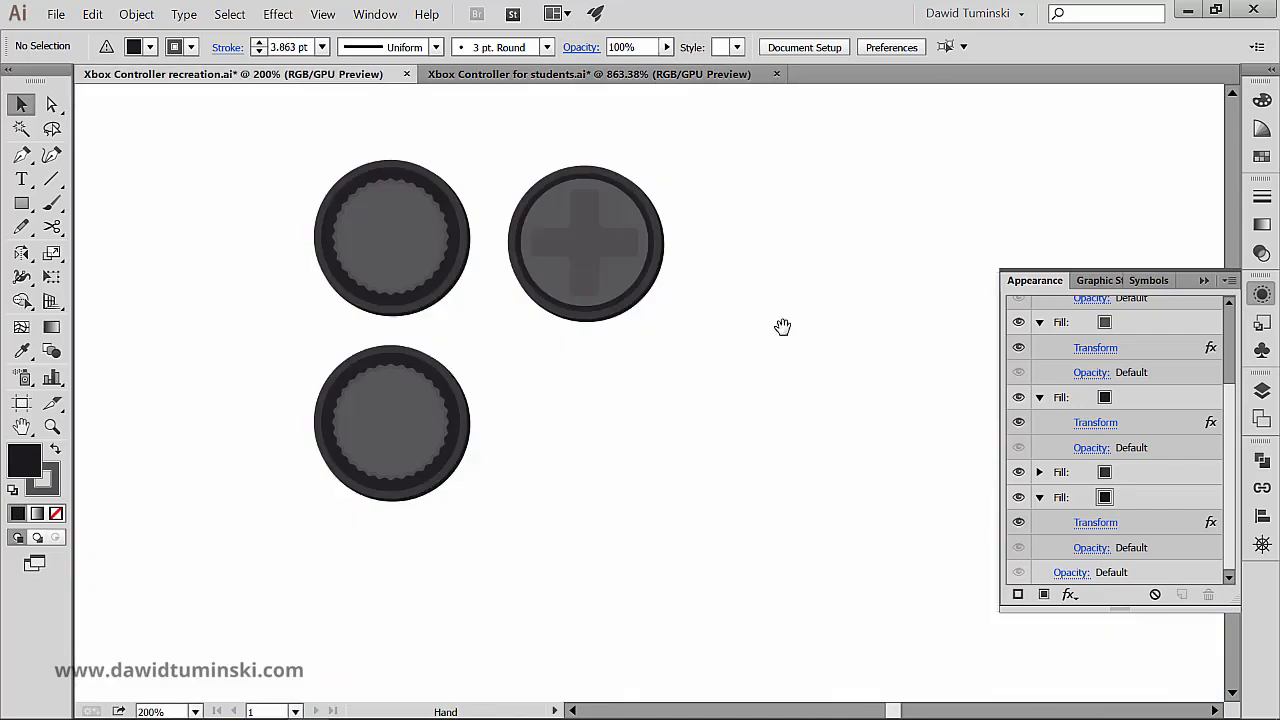
{"action": "left_click_drag", "start_coordinate": [782, 327], "coordinate": [718, 331]}
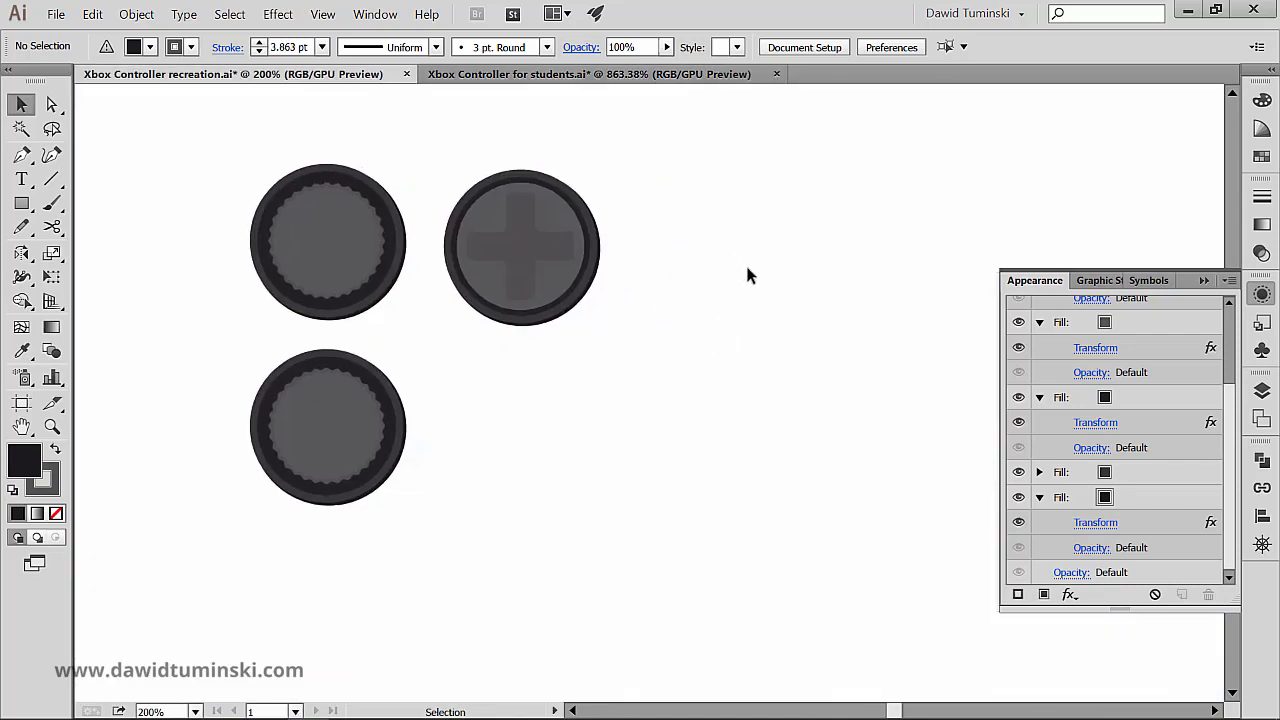